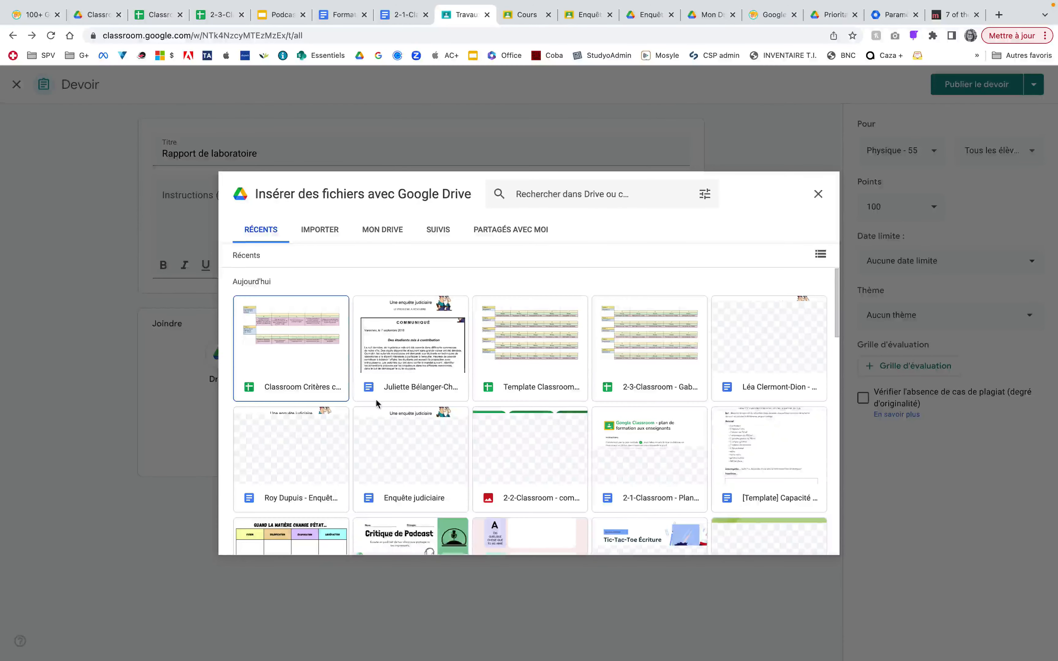
Attach the recent Drive file "1-Michel Tremblay - Le fantôme de Don Carlos Texte.pdf" to the assignment with the access option "Consultable par les élèves"
{"action": "scroll", "coordinate": [375, 398], "scroll_direction": "down", "scroll_amount": 1}
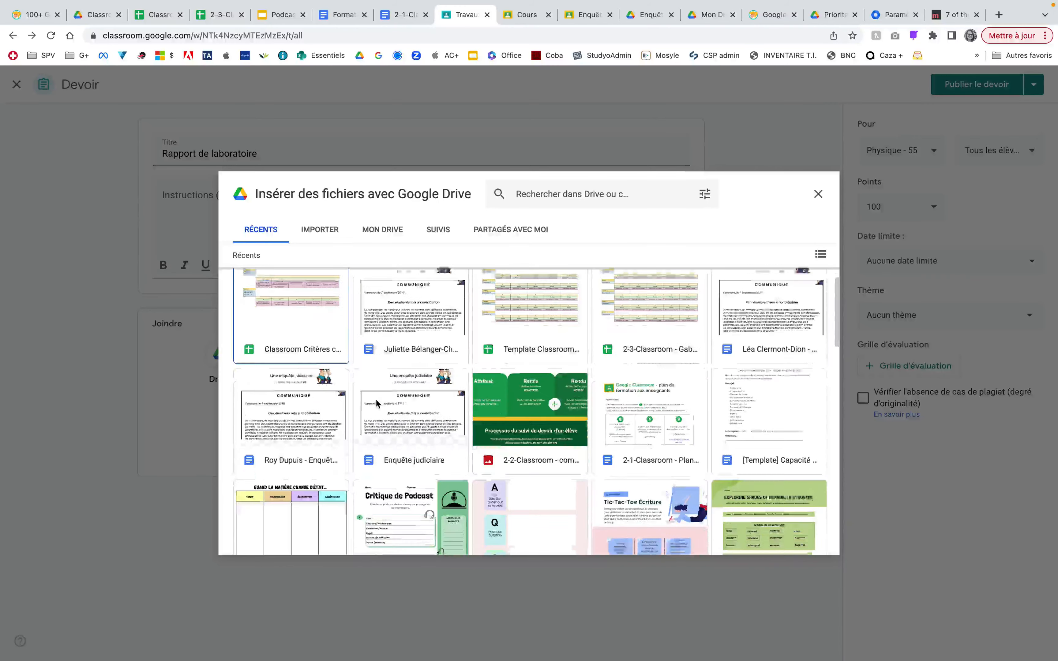
{"action": "scroll", "coordinate": [376, 403], "scroll_direction": "down", "scroll_amount": 5}
{"action": "scroll", "coordinate": [375, 400], "scroll_direction": "down", "scroll_amount": 1}
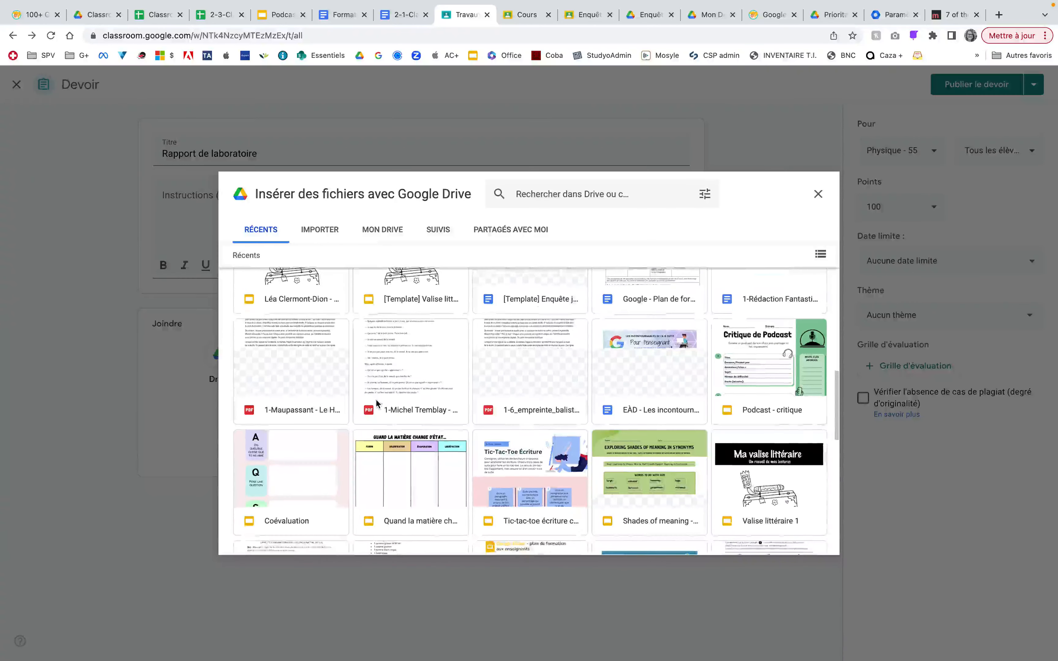
{"action": "left_click", "coordinate": [402, 371]}
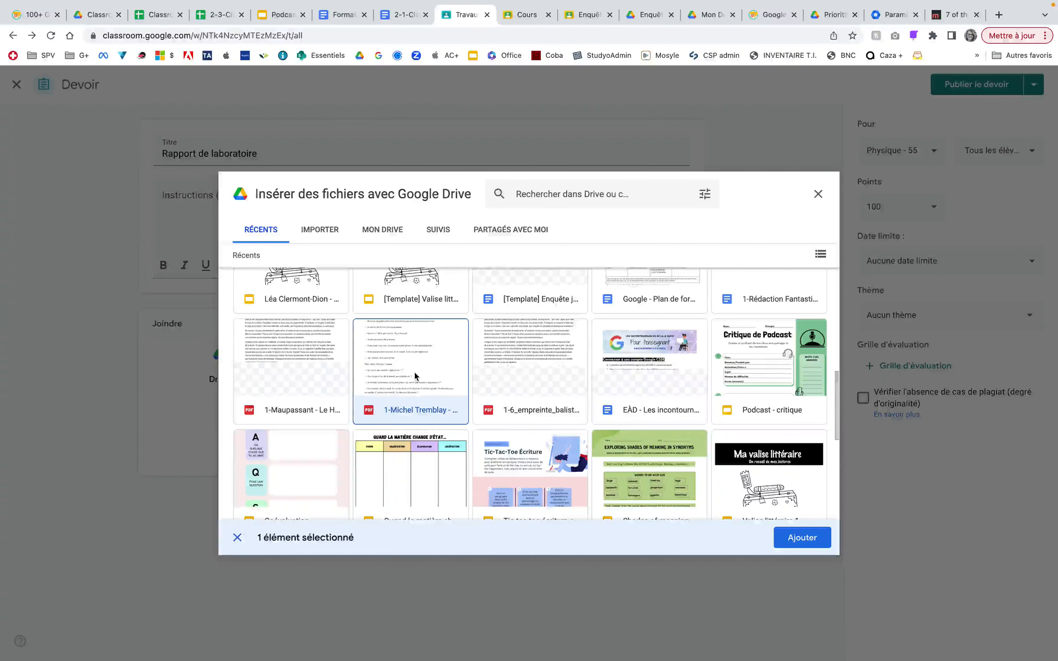
{"action": "left_click", "coordinate": [798, 541]}
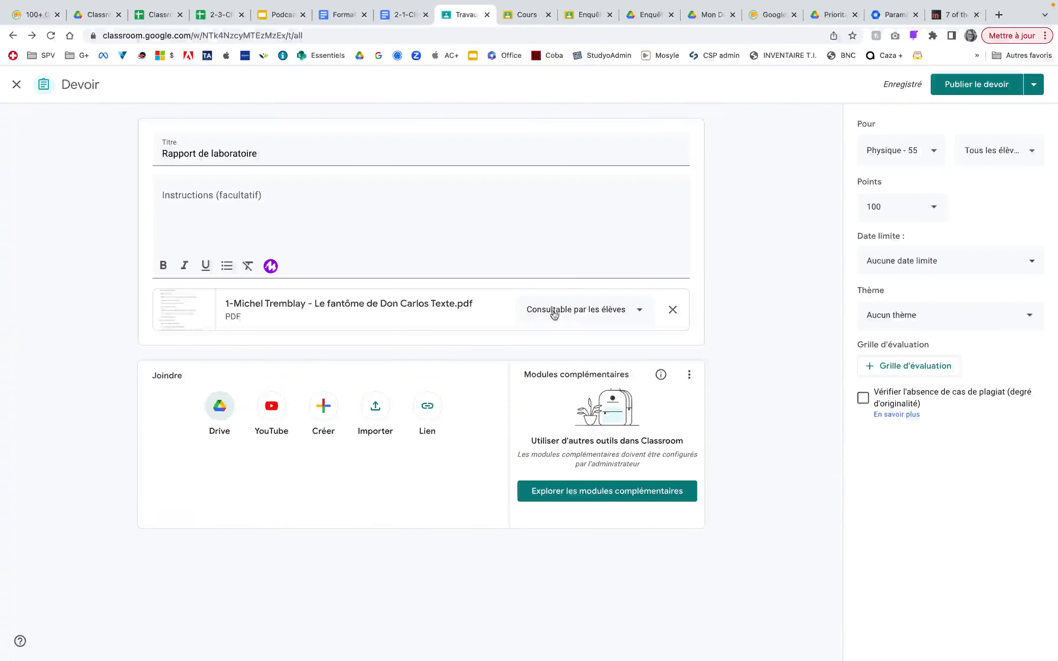
{"action": "left_click", "coordinate": [609, 314]}
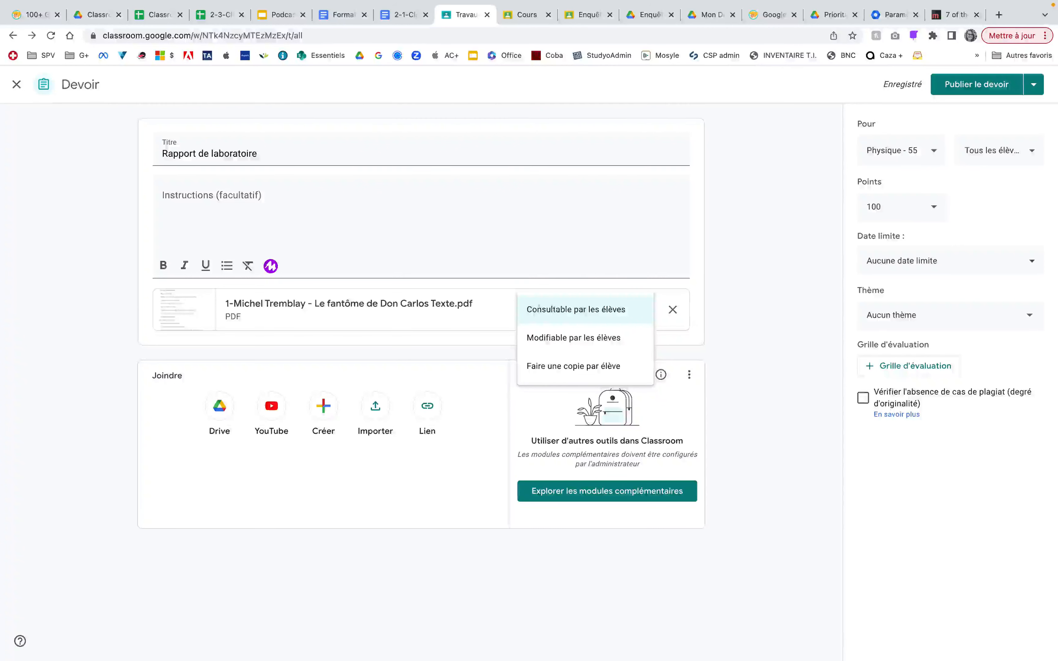
{"action": "left_click", "coordinate": [563, 311]}
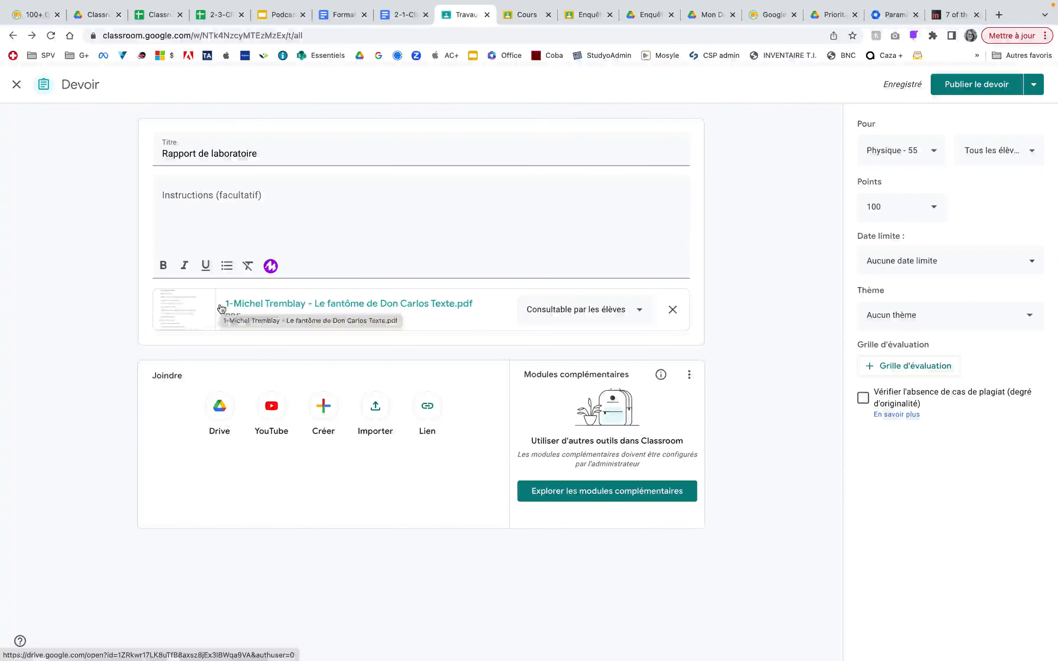
Create a new Google Docs attachment for the assignment and title the document "Rapport de laboratoire #1"
{"action": "left_click", "coordinate": [323, 409]}
{"action": "left_click", "coordinate": [304, 422]}
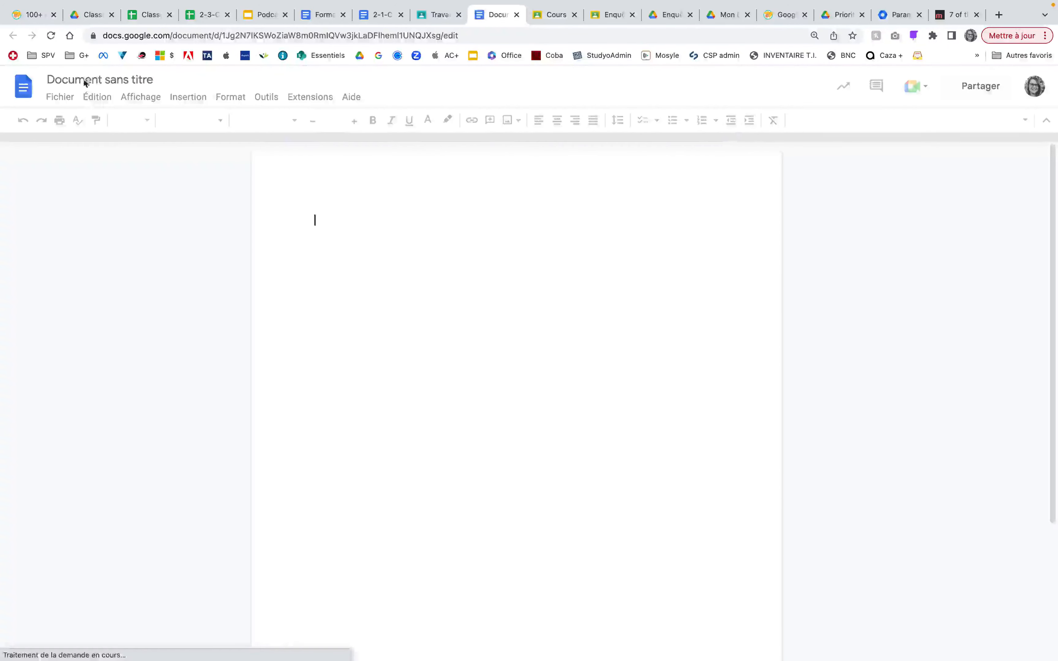
{"action": "left_click", "coordinate": [105, 83]}
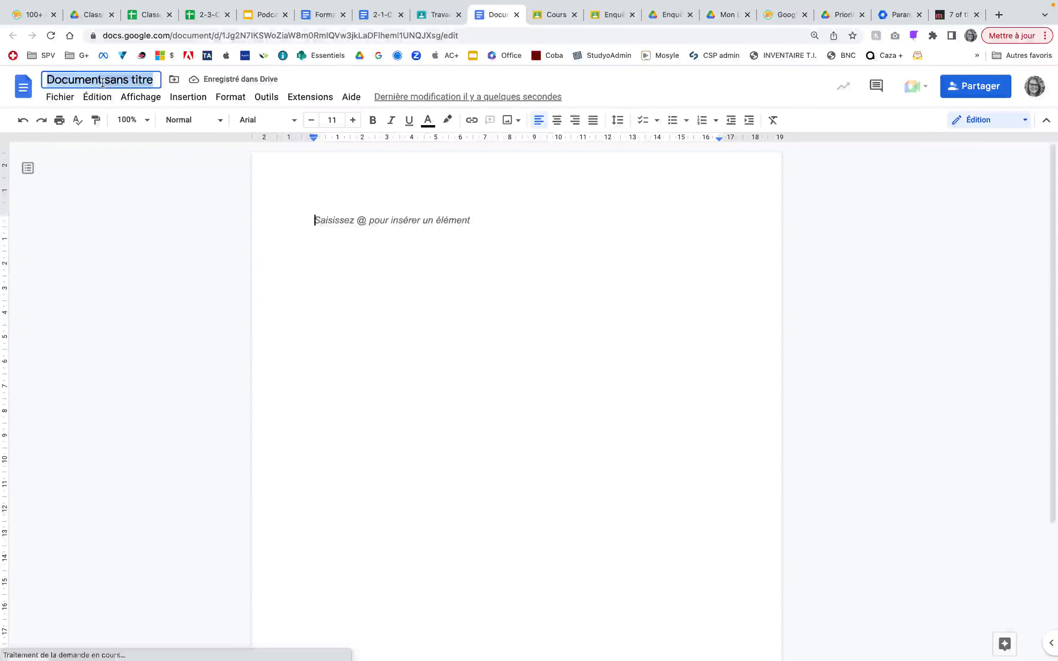
{"action": "type", "text": "Rapport de labora"}
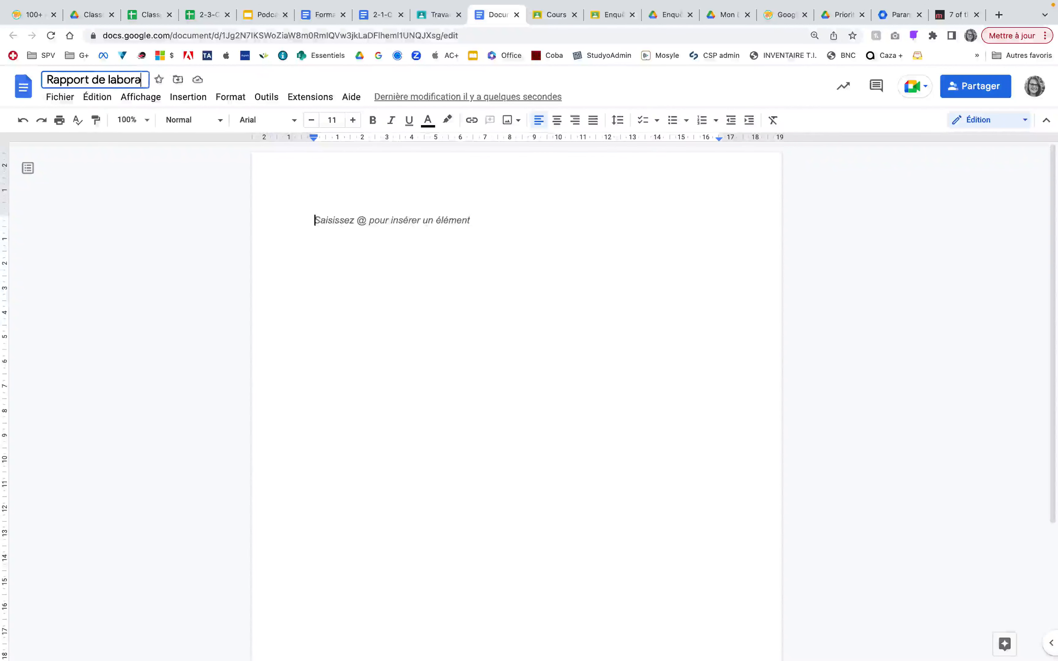
{"action": "type", "text": "toire #1"}
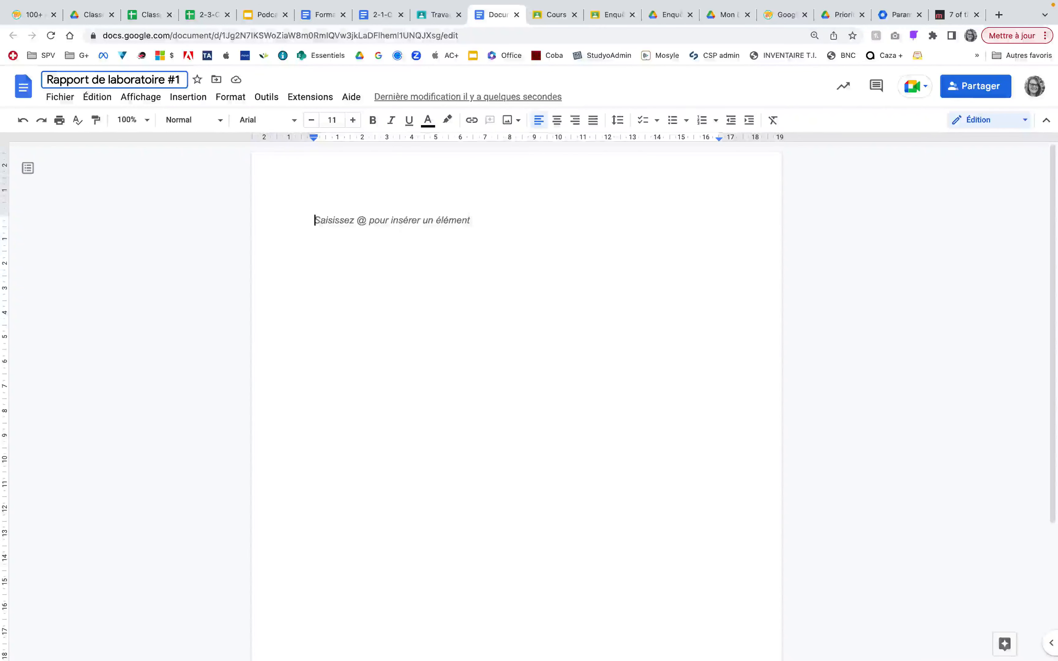
Write "Consignes:" in the document body, followed on a new line by "N'oublie pas d'écrire ton nom dans l'entête"
{"action": "left_click", "coordinate": [315, 216]}
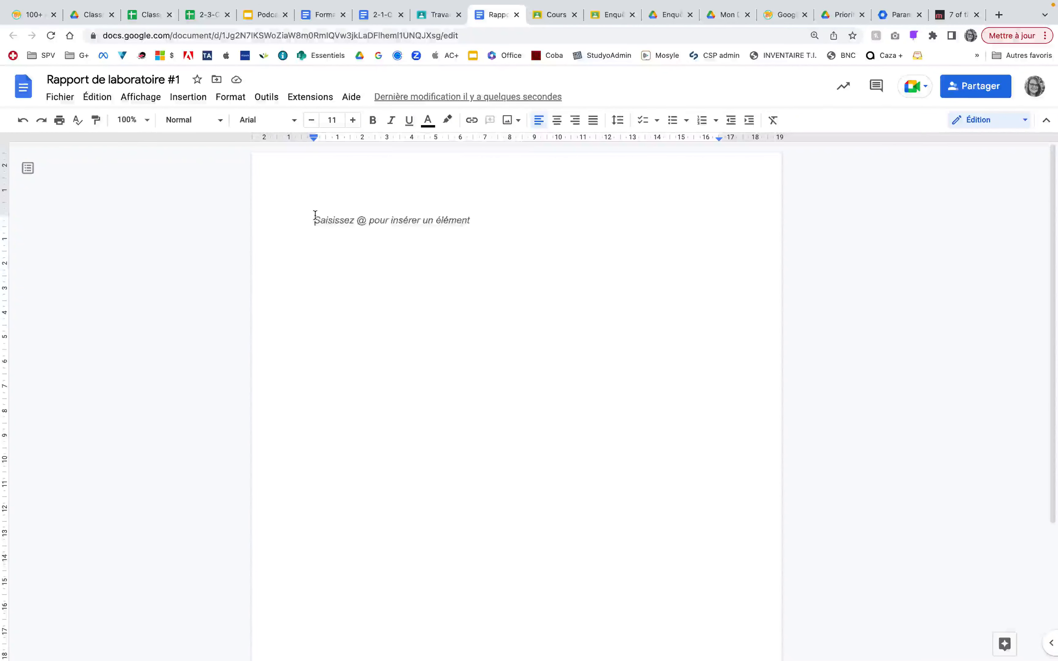
{"action": "type", "text": "Consignes:"}
{"action": "key", "text": "Return"}
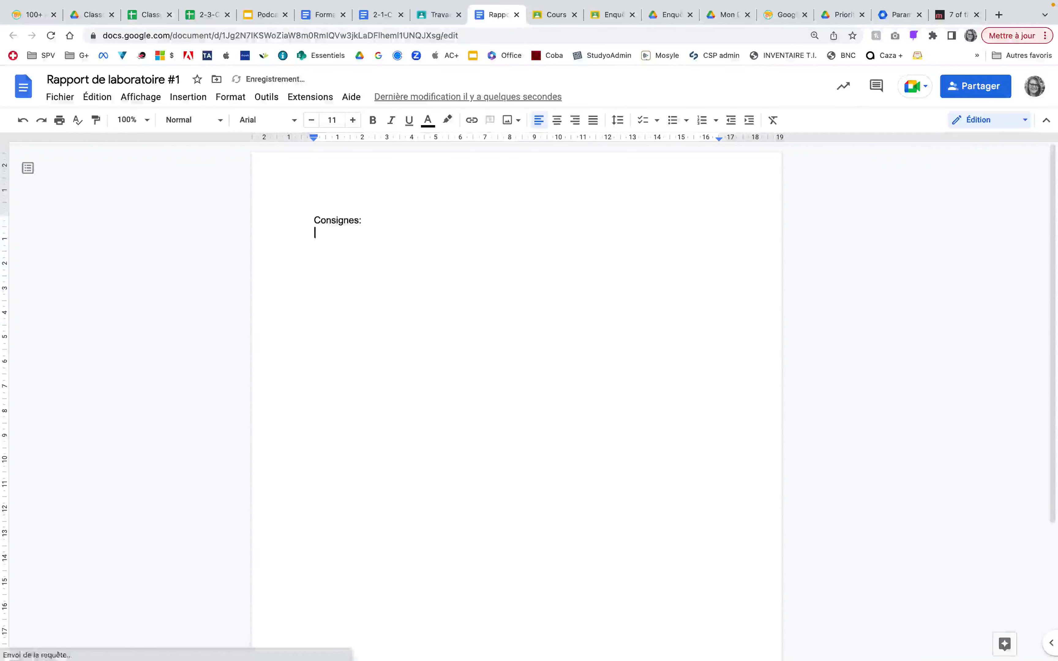
{"action": "type", "text": "N'oublie pas"}
{"action": "type", "text": " d'éc"}
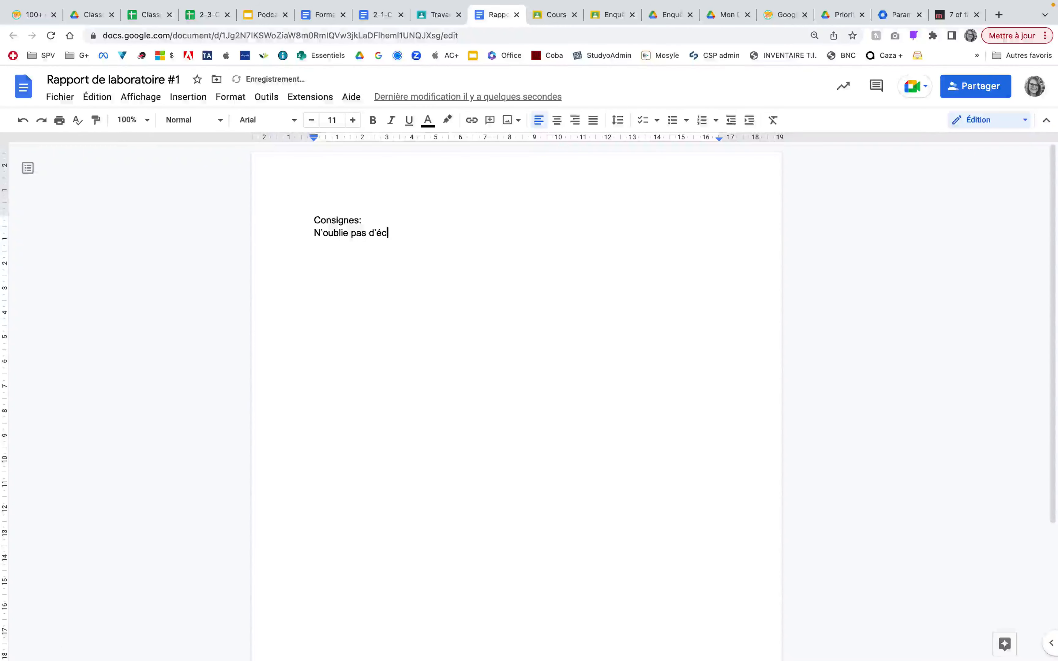
{"action": "type", "text": "rire ton nom dans l'entête"}
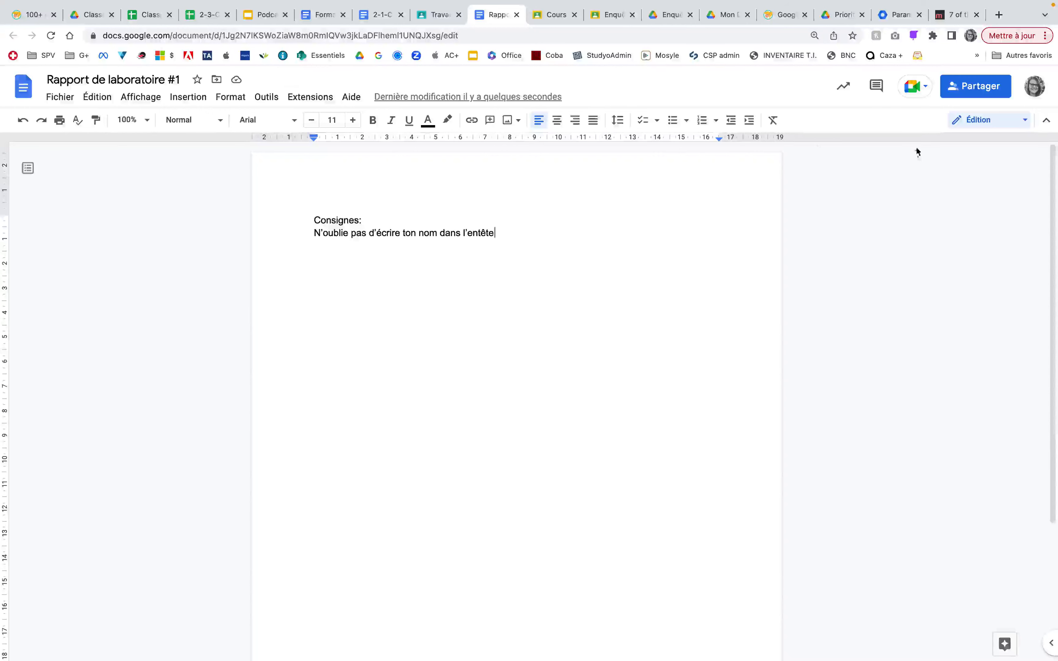
Close the document and set the "Rapport de laboratoire #1" attachment to "Faire une copie par élève" in the assignment
{"action": "left_click", "coordinate": [516, 15]}
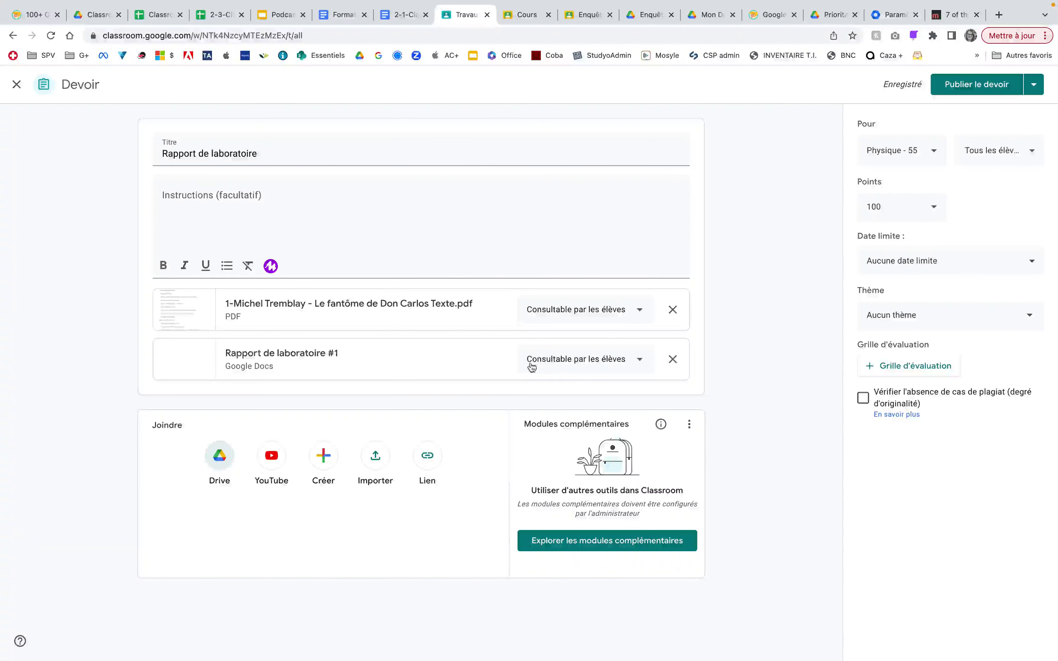
{"action": "left_click", "coordinate": [590, 360]}
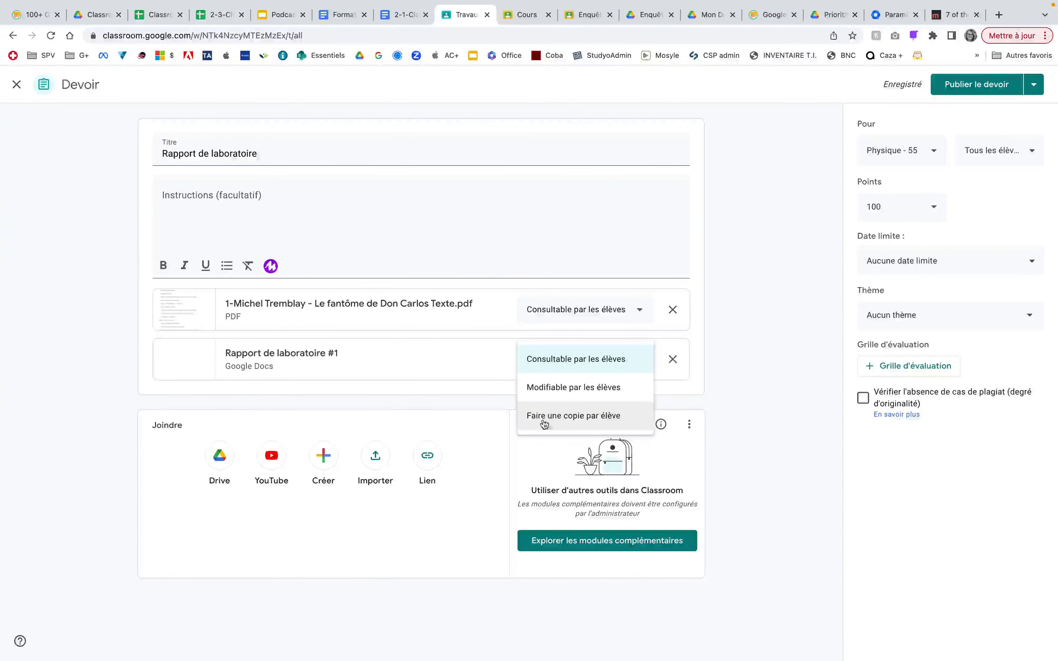
{"action": "left_click", "coordinate": [574, 416]}
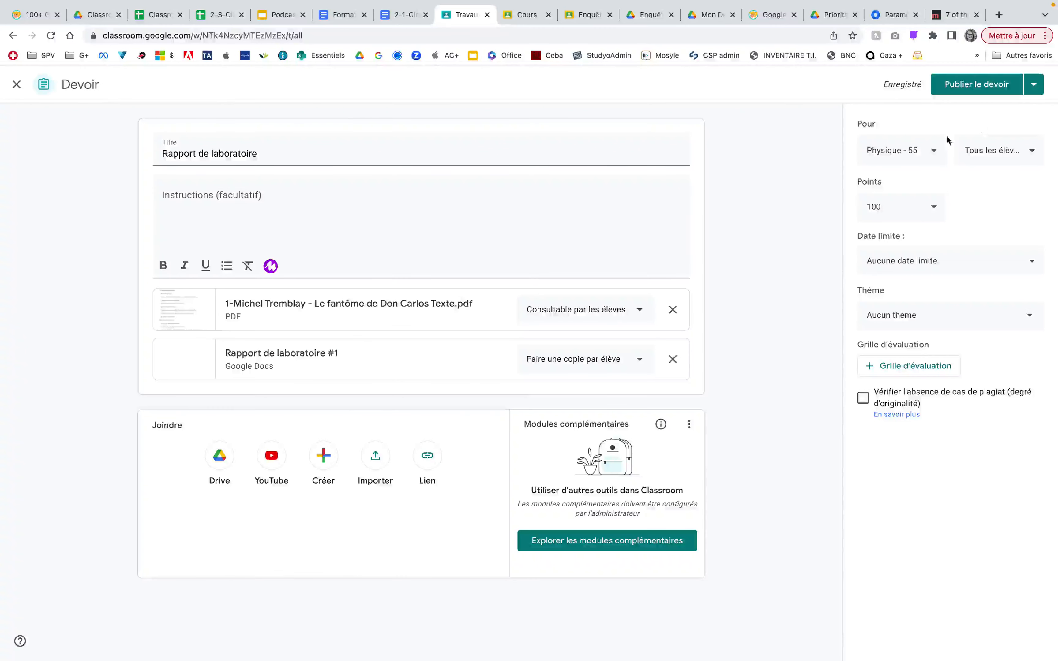
Try assigning the work to the "Démarrer avec ..." and "Science 33" courses in addition to "Physique - 55"
{"action": "left_click", "coordinate": [933, 155]}
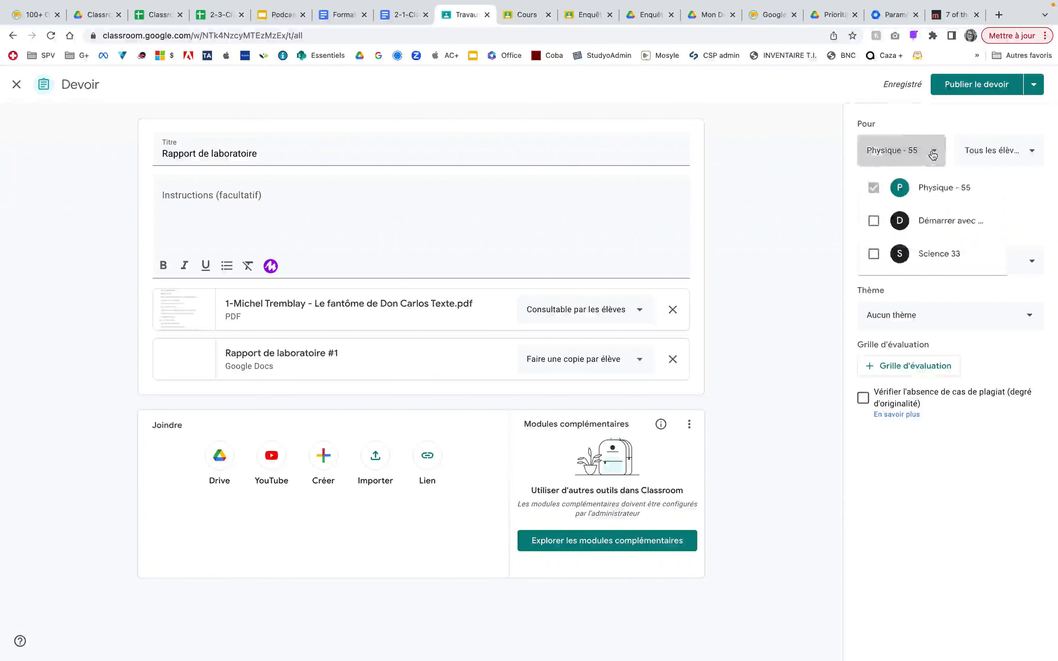
{"action": "left_click", "coordinate": [880, 224]}
{"action": "left_click", "coordinate": [877, 259]}
{"action": "left_click", "coordinate": [881, 229]}
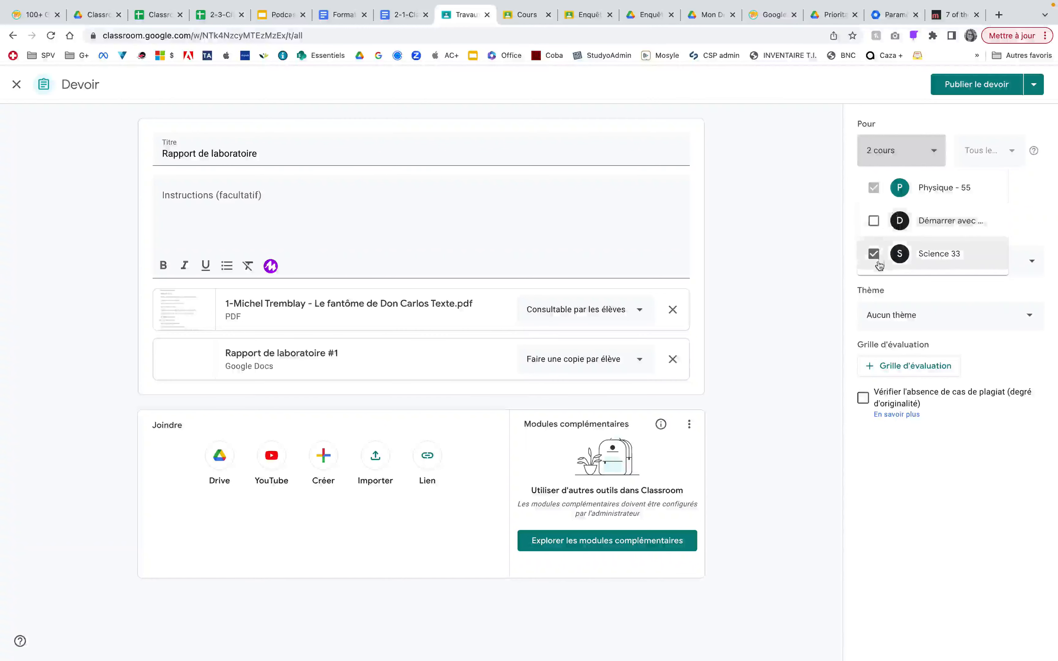
{"action": "left_click", "coordinate": [878, 263]}
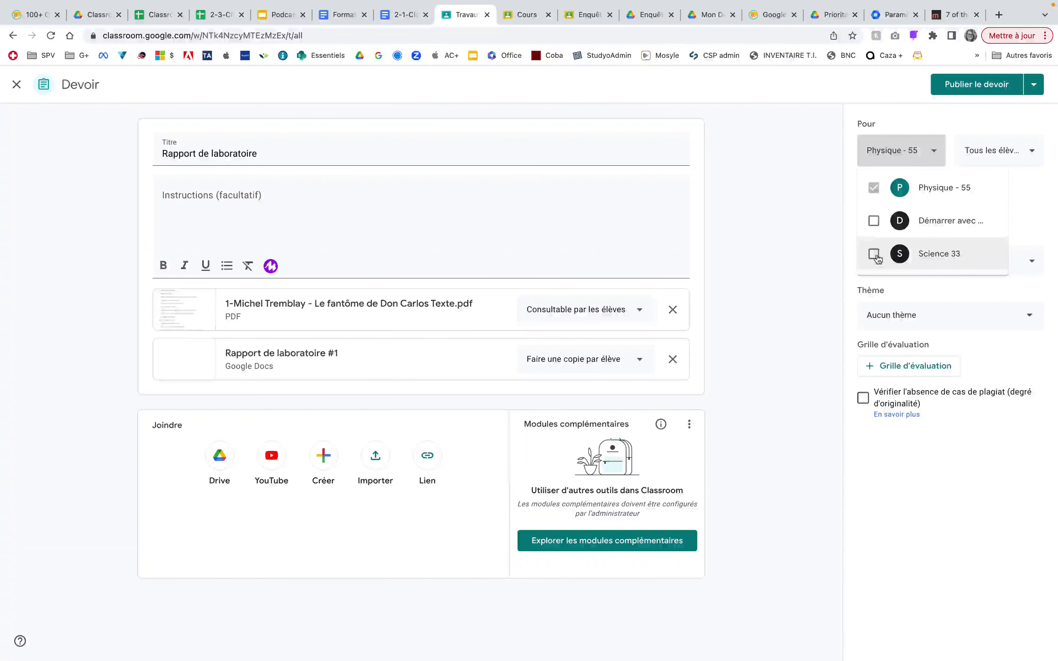
{"action": "left_click", "coordinate": [875, 223]}
{"action": "left_click", "coordinate": [873, 254]}
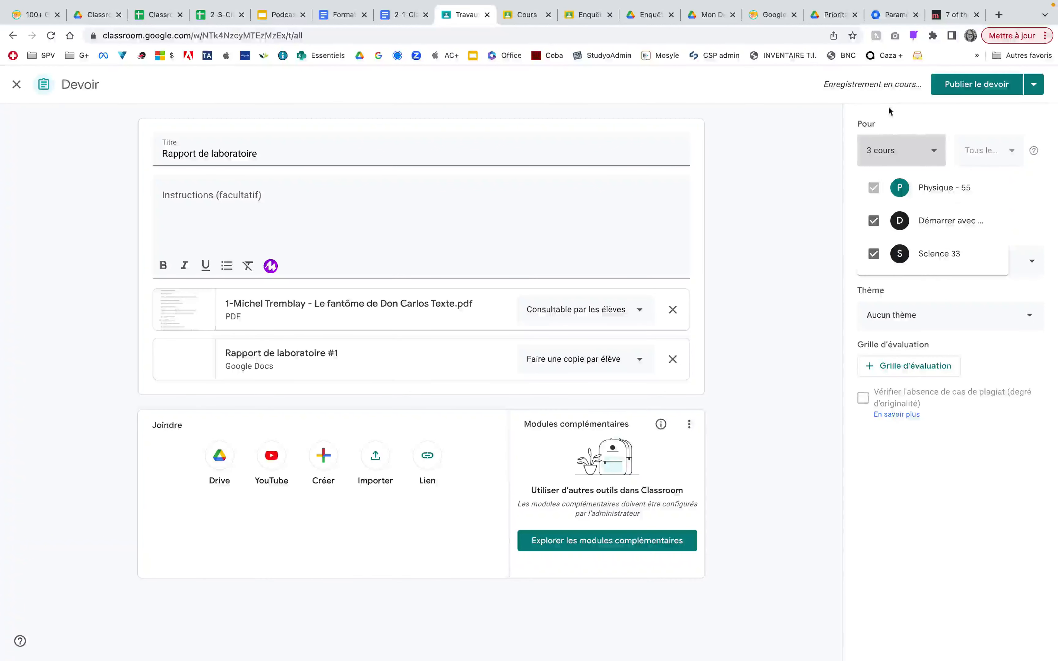
Deselect the "Démarrer avec ..." and "Science 33" courses so the assignment goes only to "Physique - 55"
{"action": "left_click", "coordinate": [891, 124]}
{"action": "left_click", "coordinate": [897, 151]}
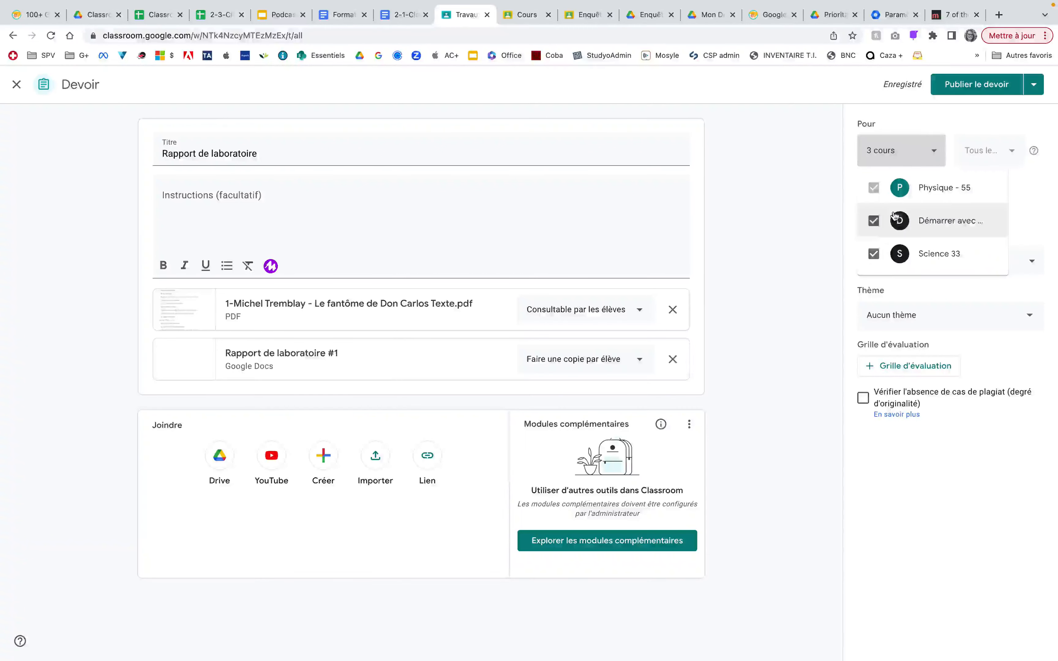
{"action": "left_click", "coordinate": [894, 216]}
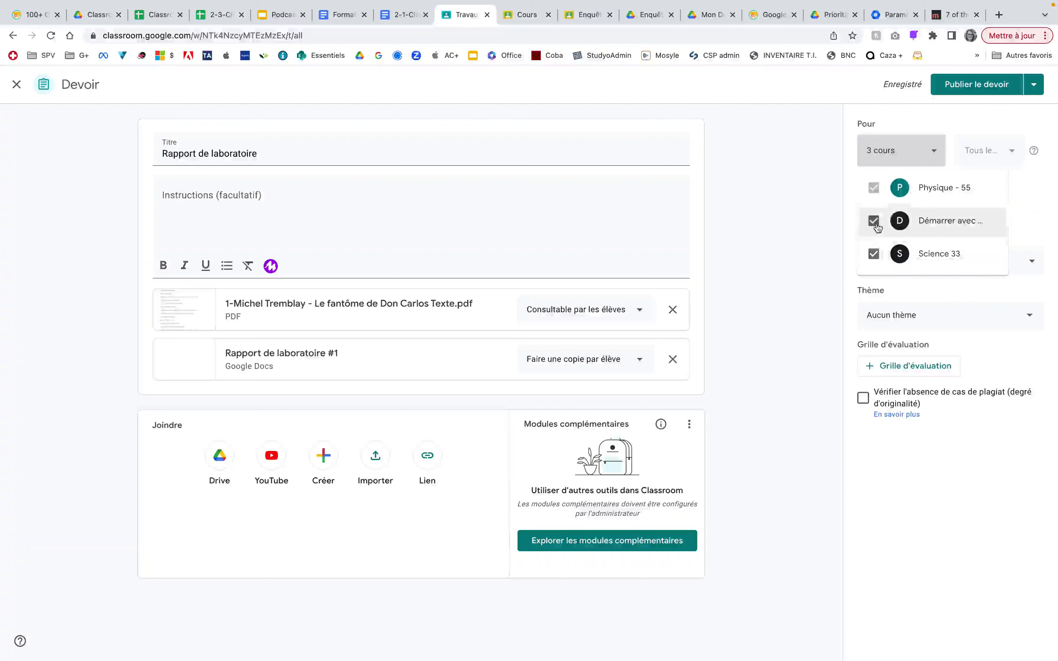
{"action": "left_click", "coordinate": [896, 134]}
{"action": "left_click", "coordinate": [892, 155]}
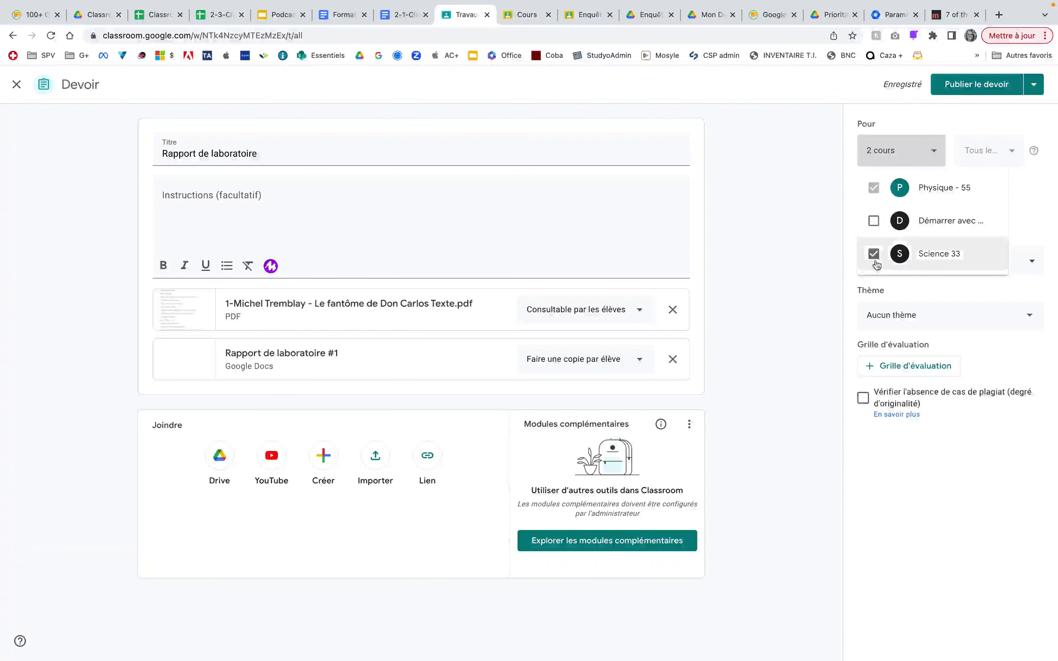
{"action": "left_click", "coordinate": [874, 258]}
{"action": "left_click", "coordinate": [1010, 168]}
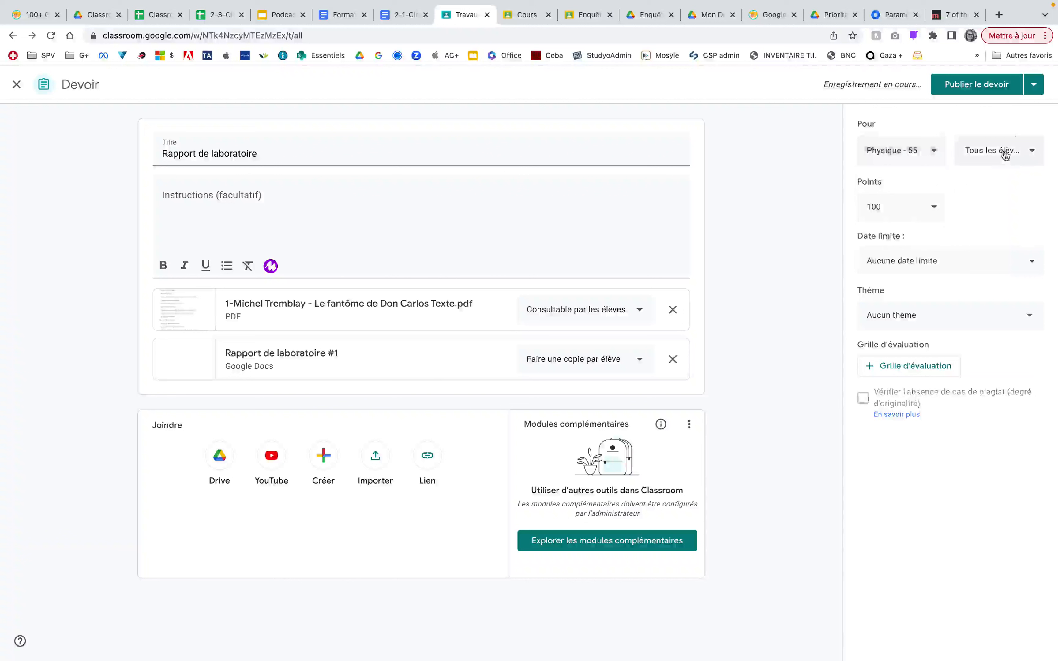
Check which students of the "Physique - 55" course can be selected to receive the assignment
{"action": "left_click", "coordinate": [1028, 162]}
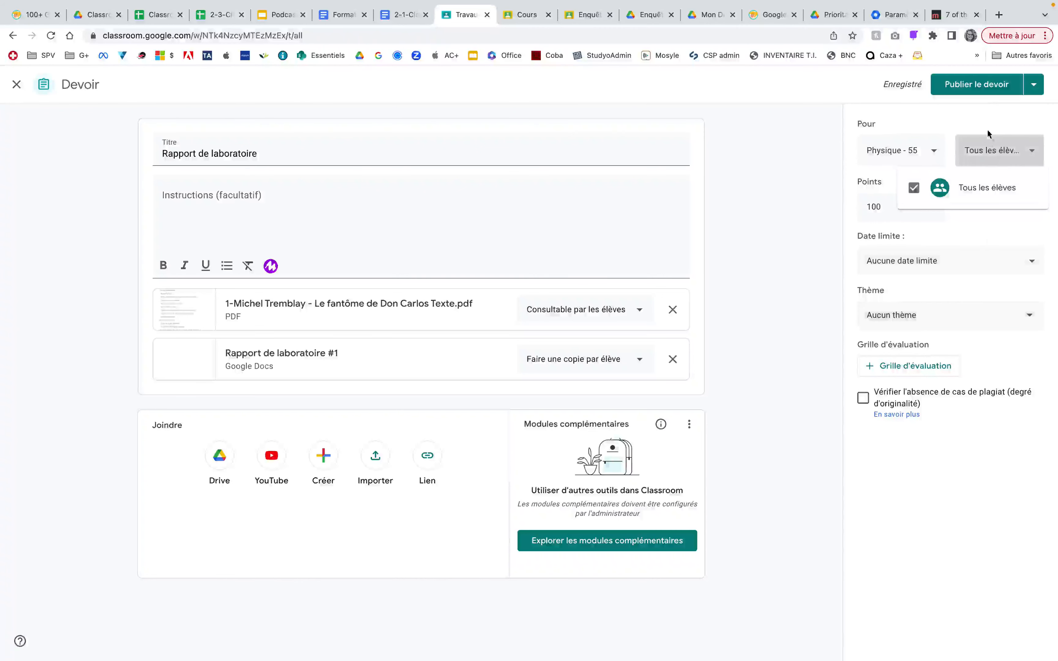
{"action": "left_click", "coordinate": [986, 117]}
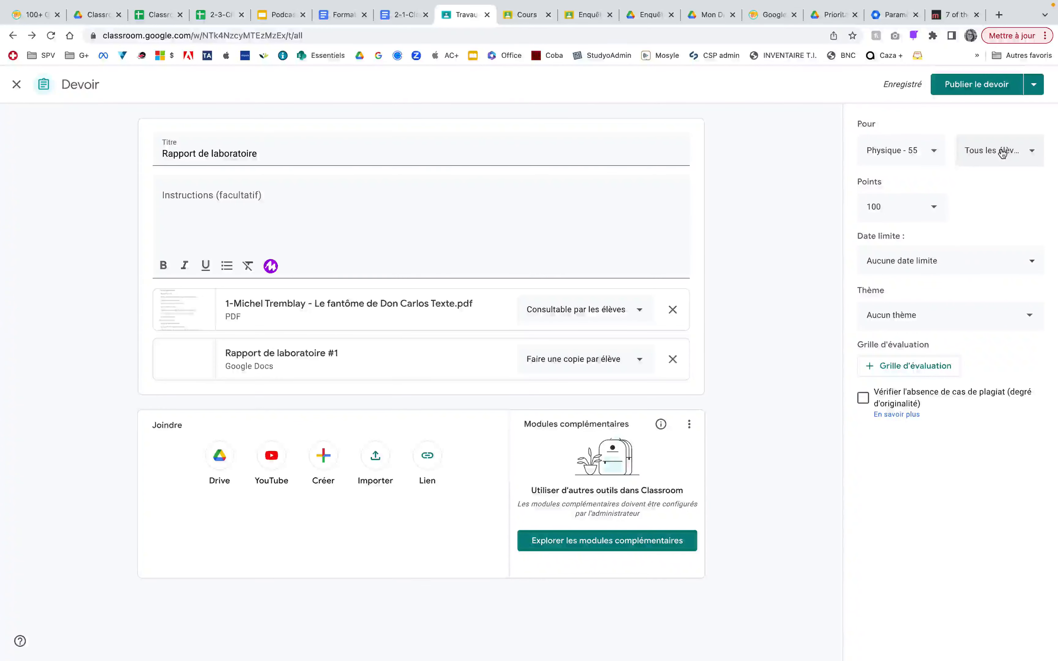
{"action": "left_click", "coordinate": [1007, 158]}
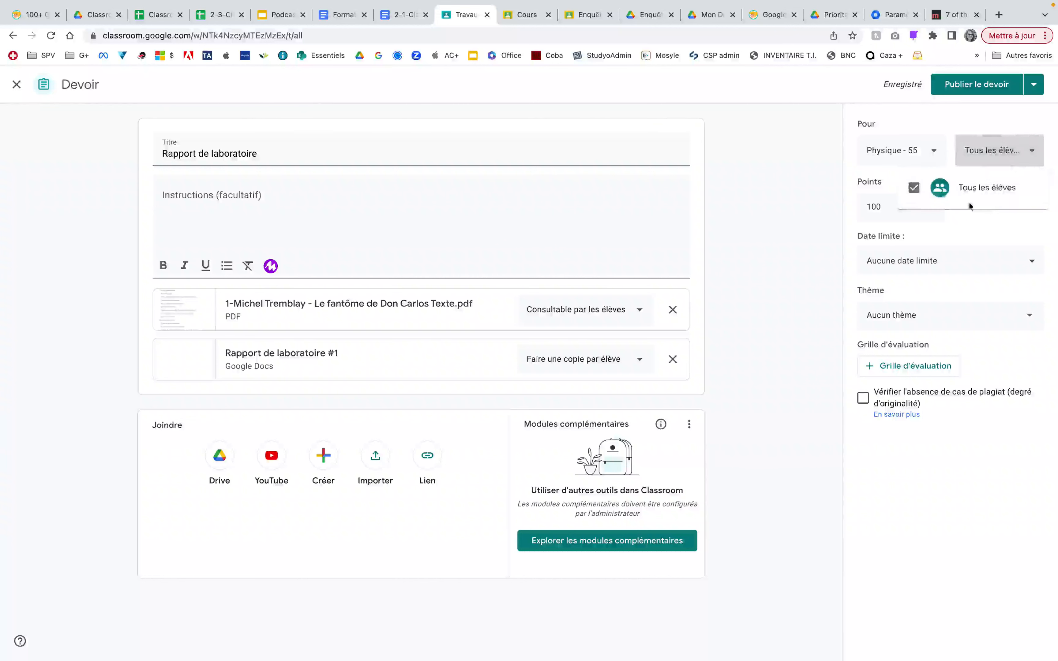
{"action": "left_click", "coordinate": [958, 118]}
Set the assignment's points to 20 and its due date to Saturday 25 March at 15:20
{"action": "left_click", "coordinate": [905, 207]}
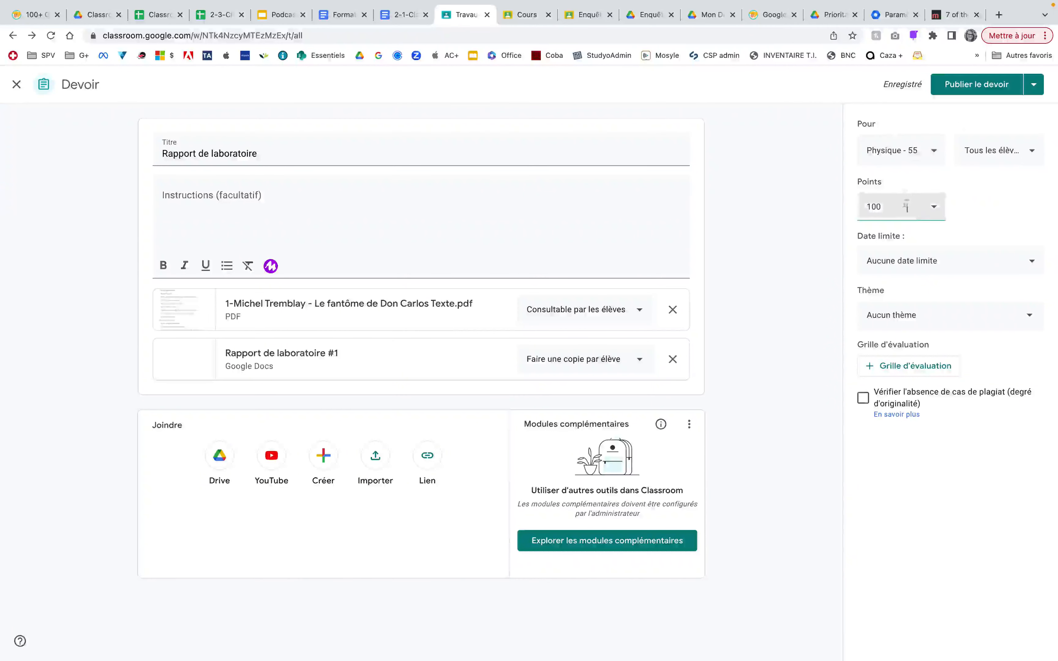
{"action": "left_click", "coordinate": [933, 205]}
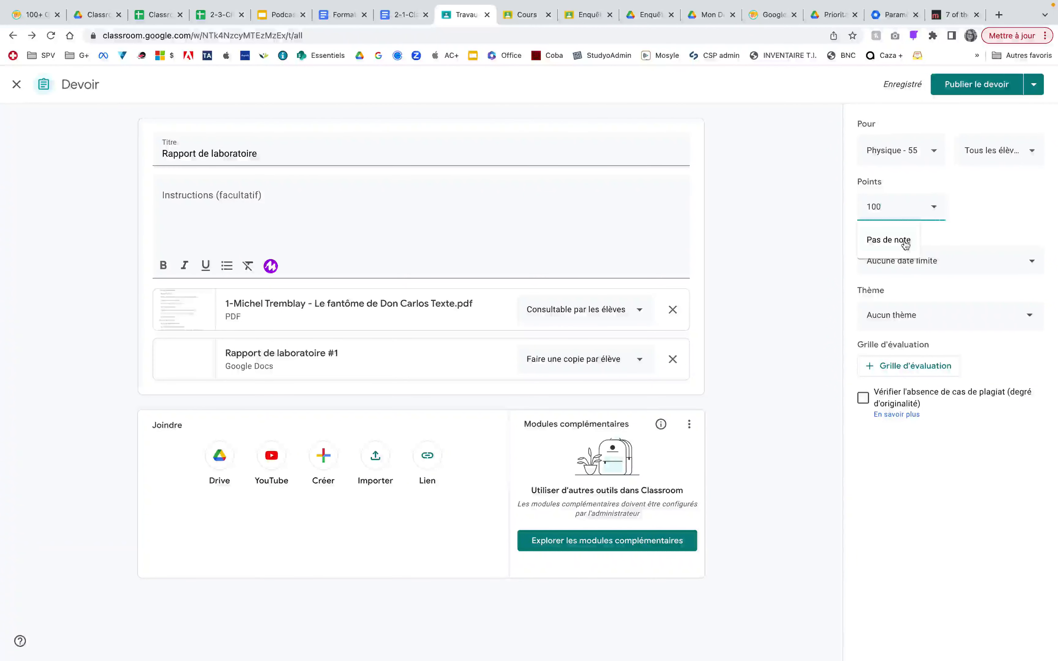
{"action": "left_click_drag", "start_coordinate": [901, 208], "coordinate": [843, 207]}
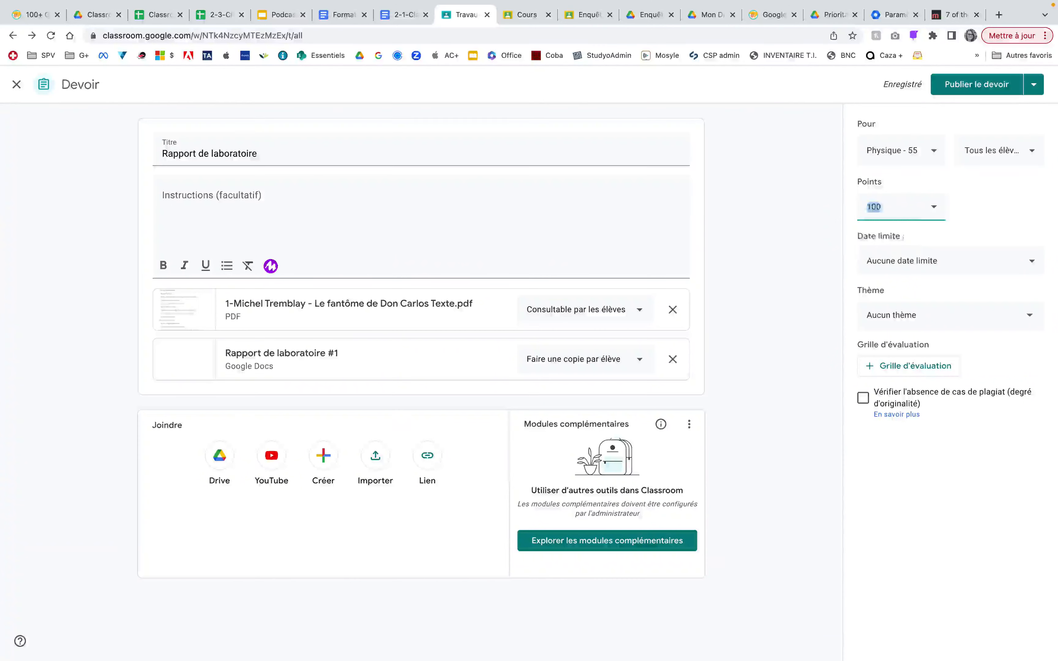
{"action": "type", "text": "20"}
{"action": "left_click", "coordinate": [990, 209]}
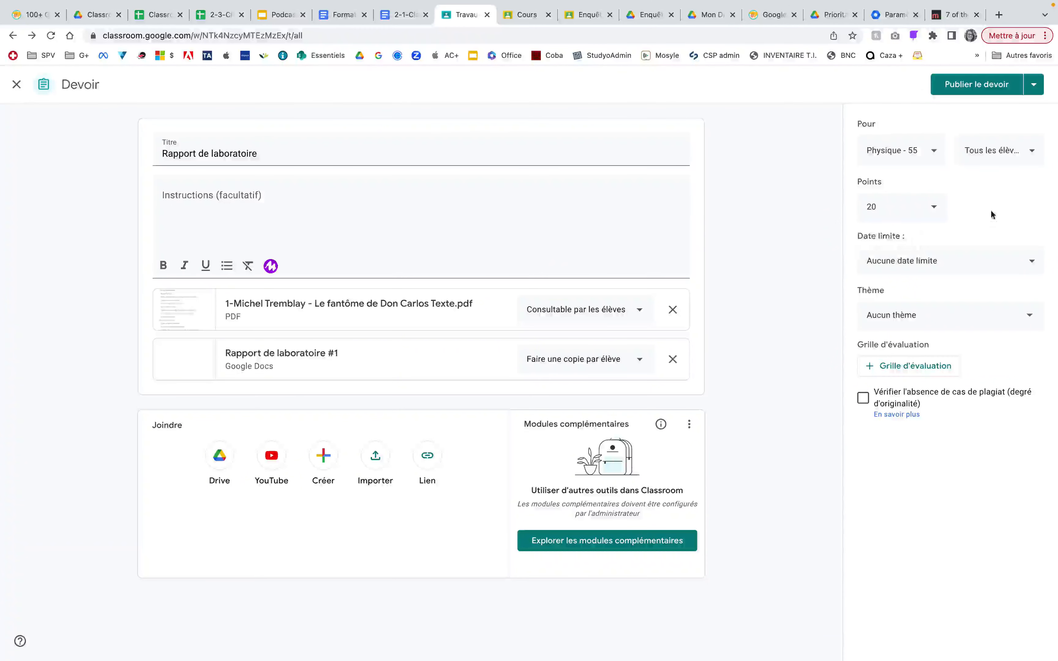
{"action": "left_click", "coordinate": [975, 262]}
{"action": "left_click", "coordinate": [954, 307]}
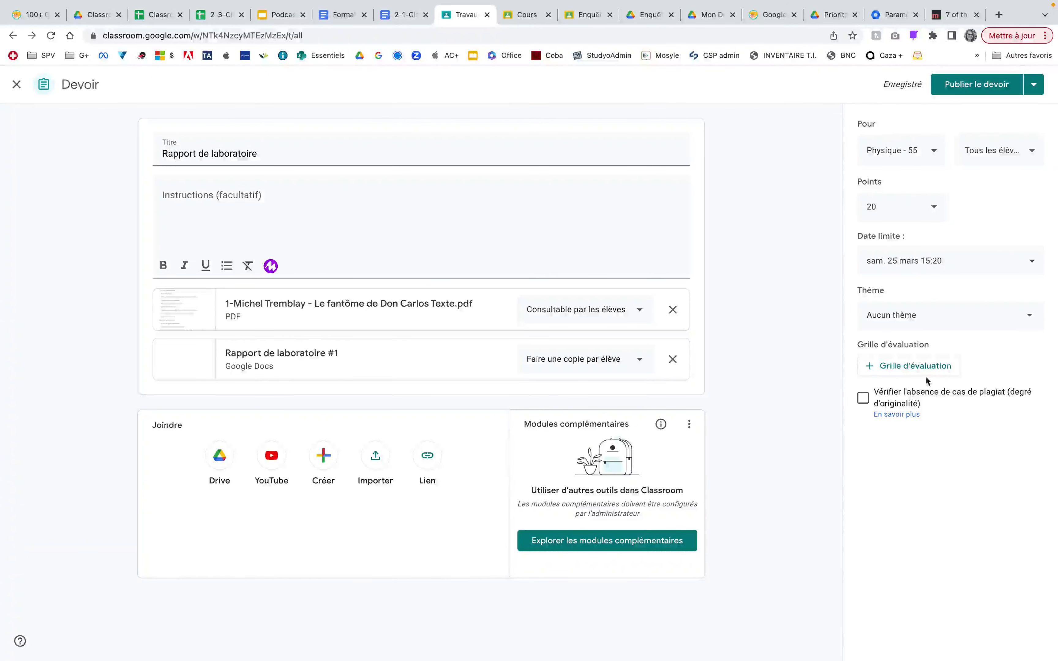
View the alternatives to publishing the assignment immediately, such as scheduling it or saving a draft
{"action": "left_click", "coordinate": [1033, 85]}
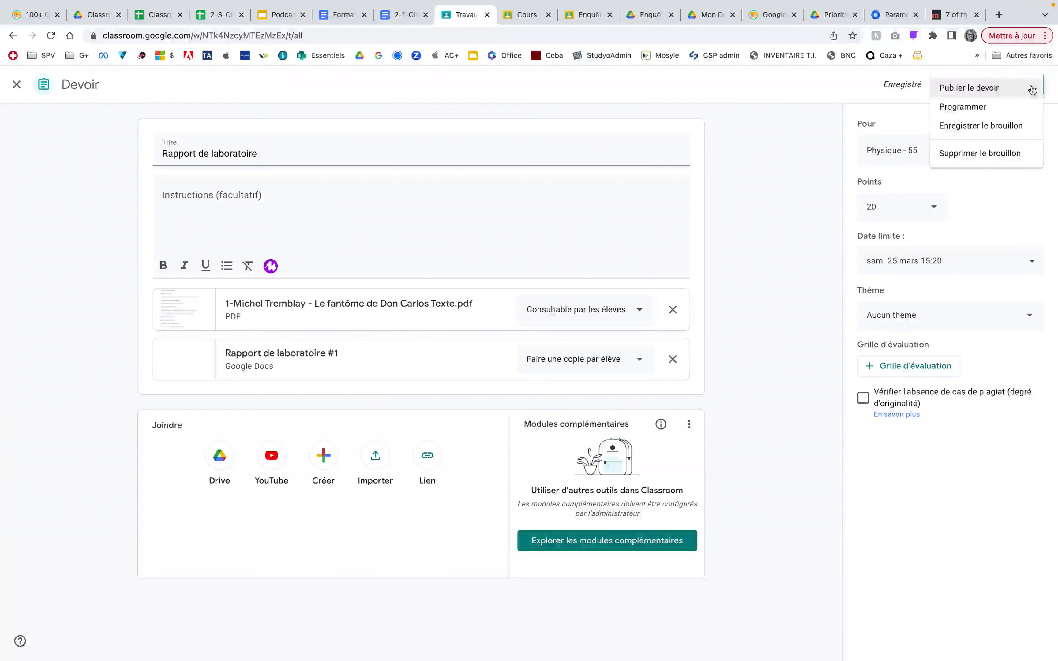
{"action": "left_click", "coordinate": [1056, 79]}
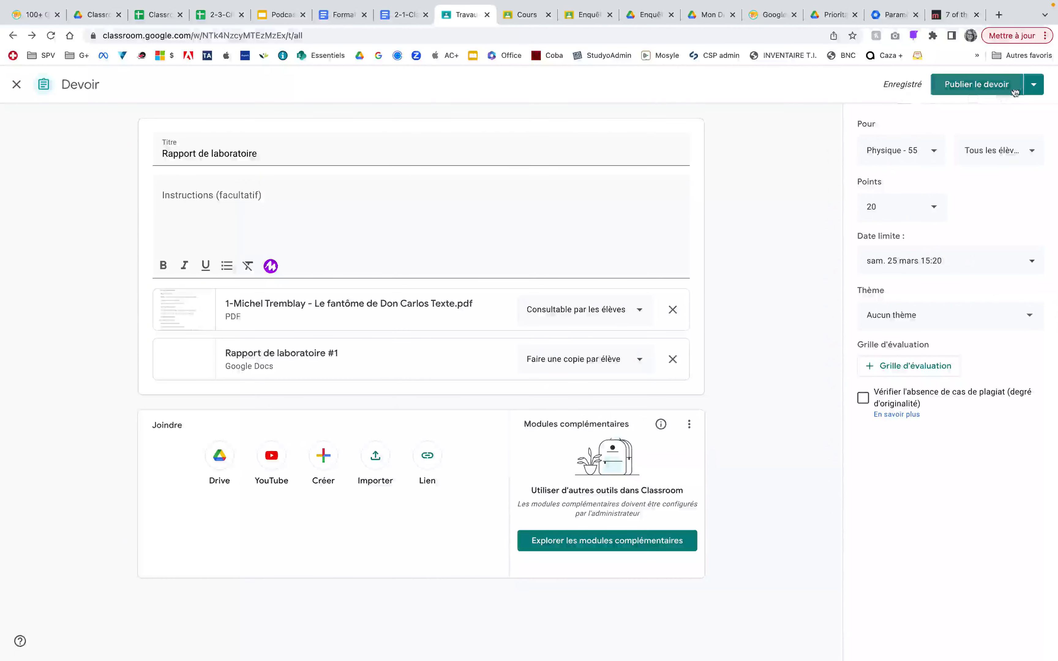
Add the "Démarrer avec ..." course as a second recipient of the "Rapport de laboratoire" assignment alongside "Physique - 55"
{"action": "left_click", "coordinate": [1036, 89]}
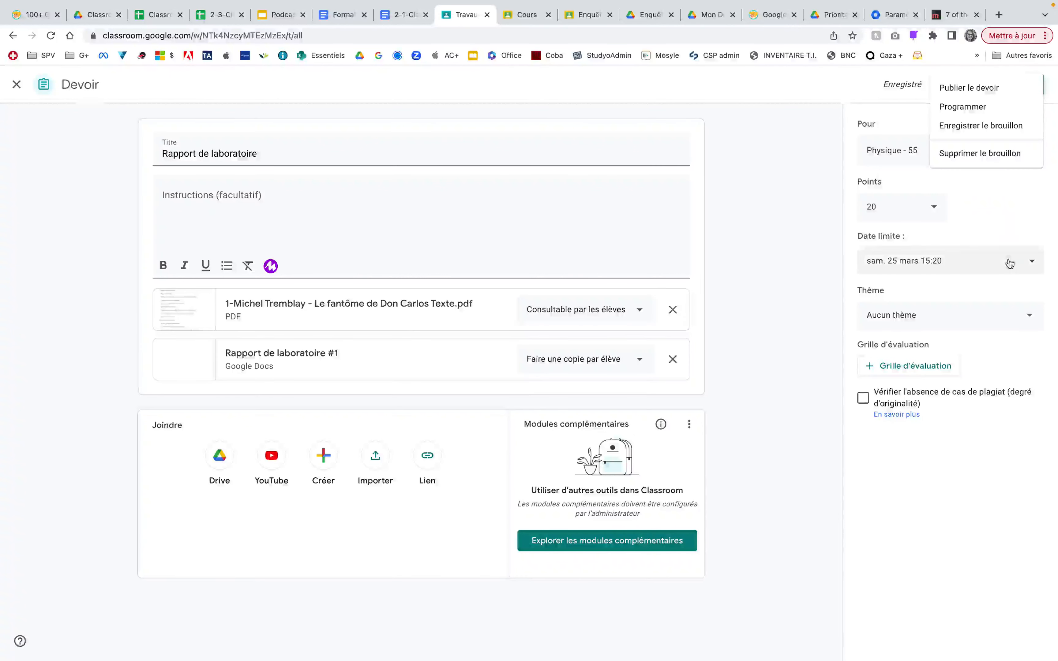
{"action": "left_click", "coordinate": [994, 229]}
{"action": "left_click", "coordinate": [1031, 91]}
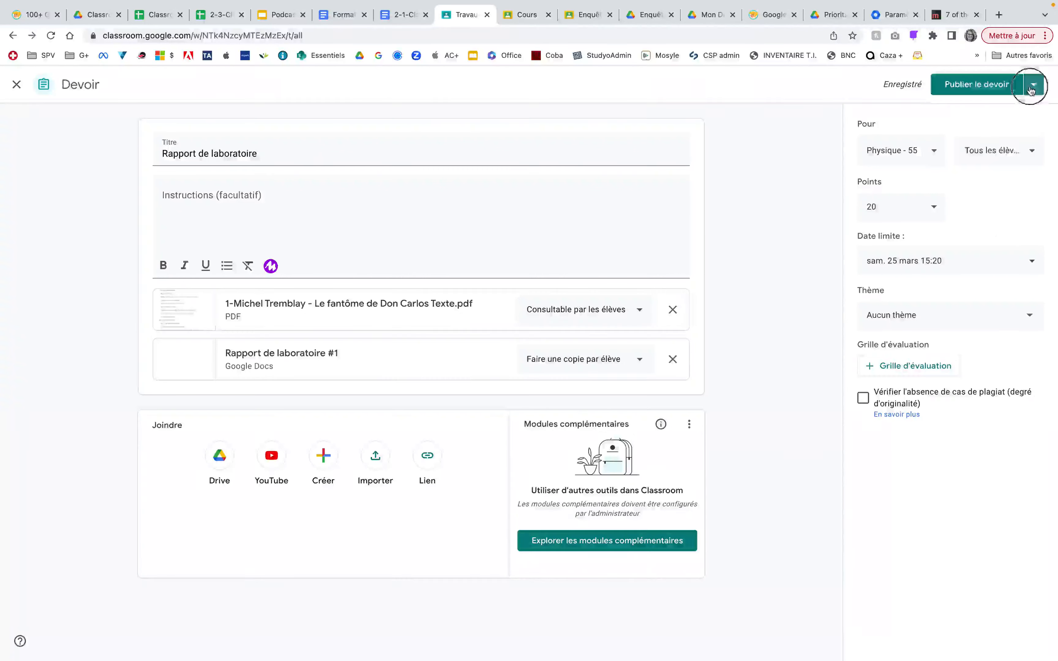
{"action": "left_click", "coordinate": [907, 156]}
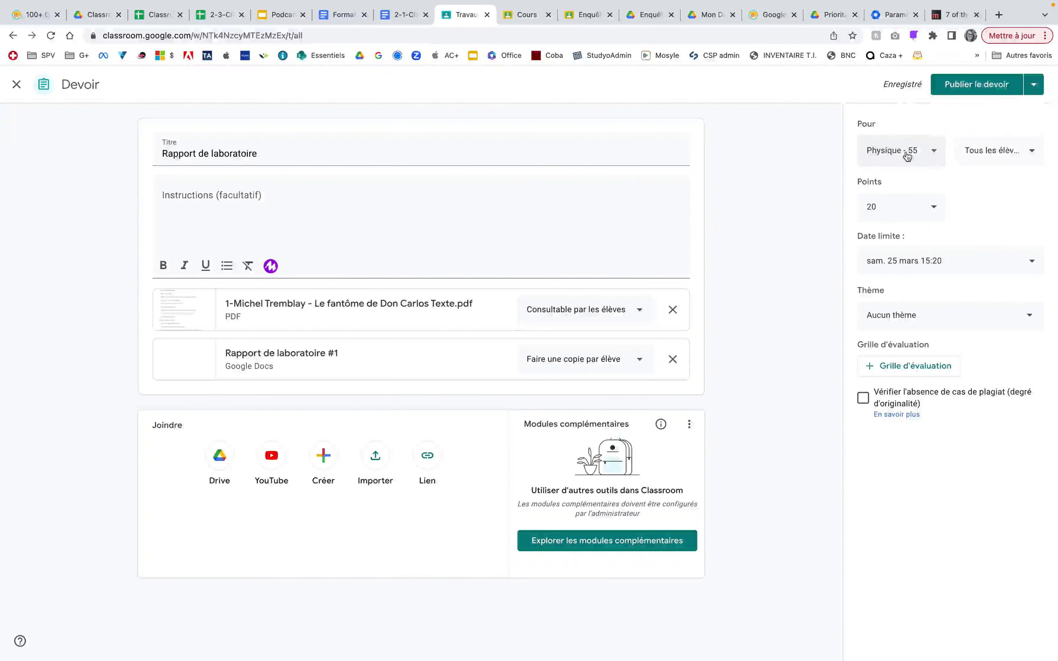
{"action": "left_click", "coordinate": [891, 158]}
{"action": "left_click", "coordinate": [873, 220]}
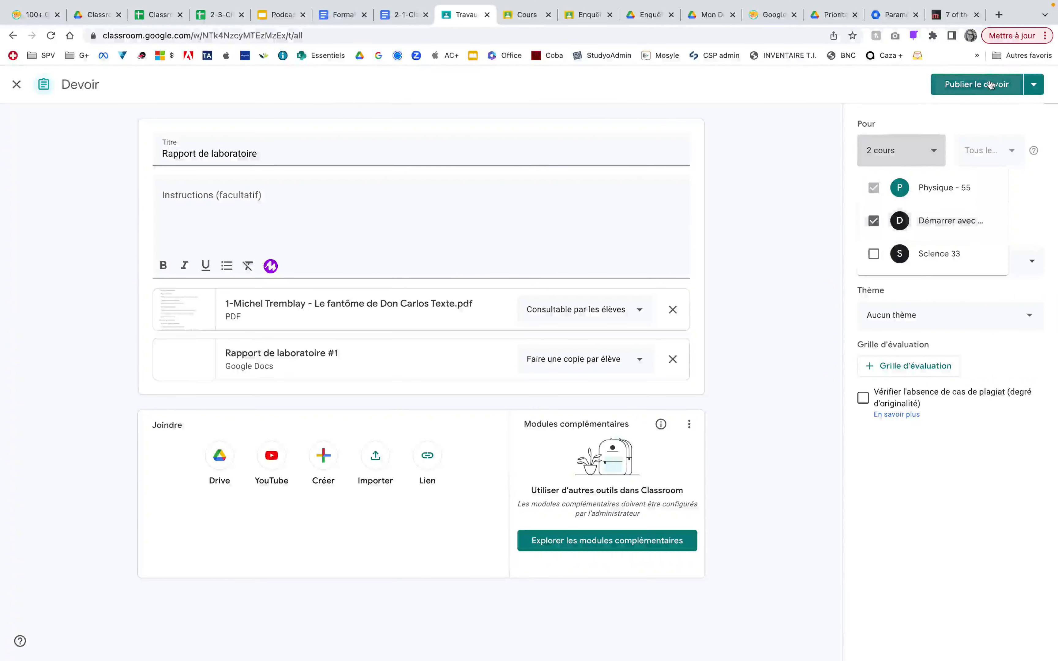
Examine the scheduling settings for publishing the assignment in both courses, including the themes offered for "Physique - 55", and leave without scheduling
{"action": "left_click", "coordinate": [1034, 88]}
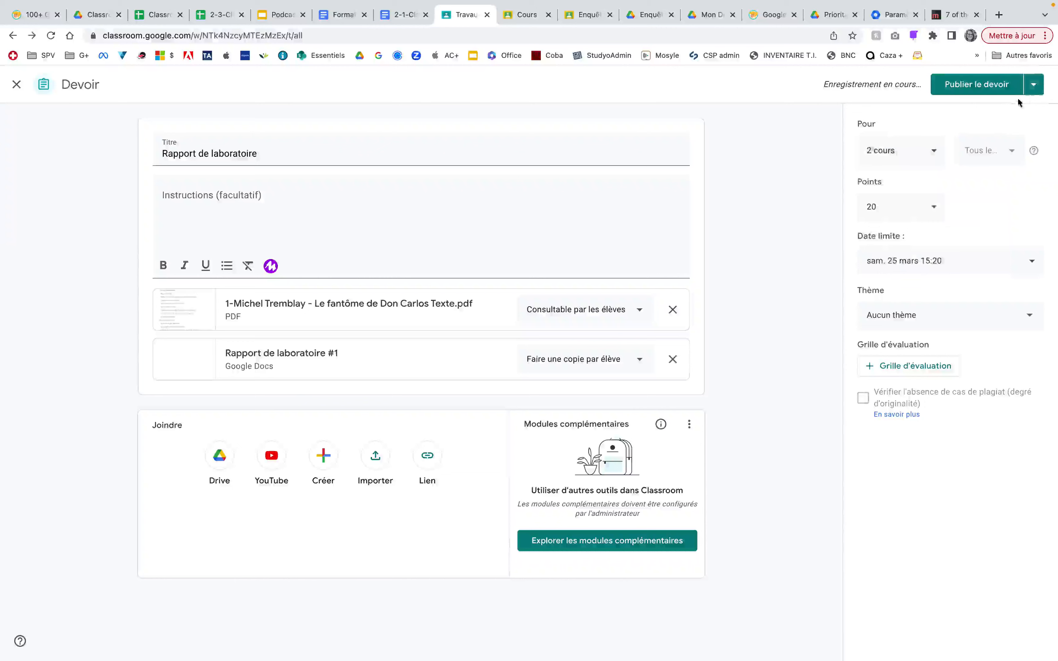
{"action": "left_click", "coordinate": [1034, 87]}
{"action": "left_click", "coordinate": [975, 110]}
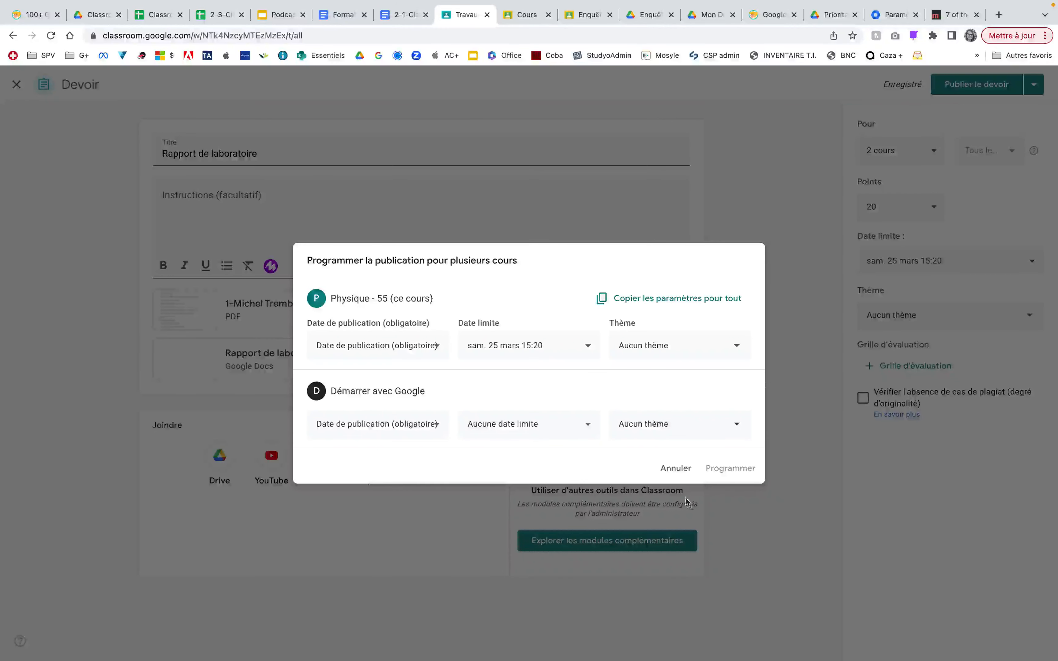
{"action": "left_click", "coordinate": [651, 346]}
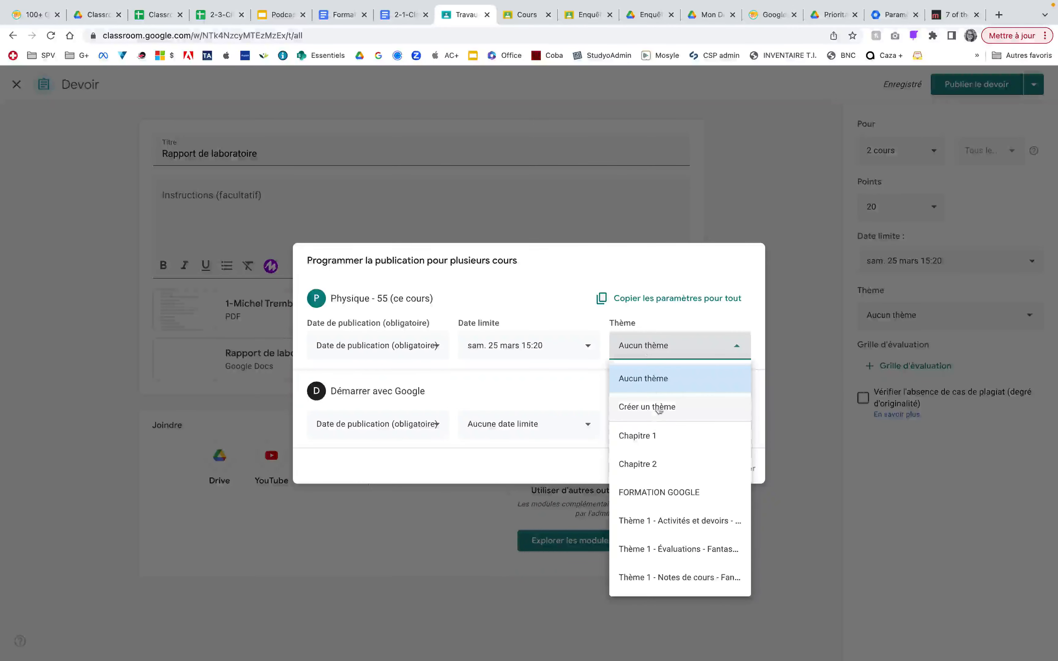
{"action": "left_click", "coordinate": [671, 312]}
{"action": "left_click", "coordinate": [682, 470]}
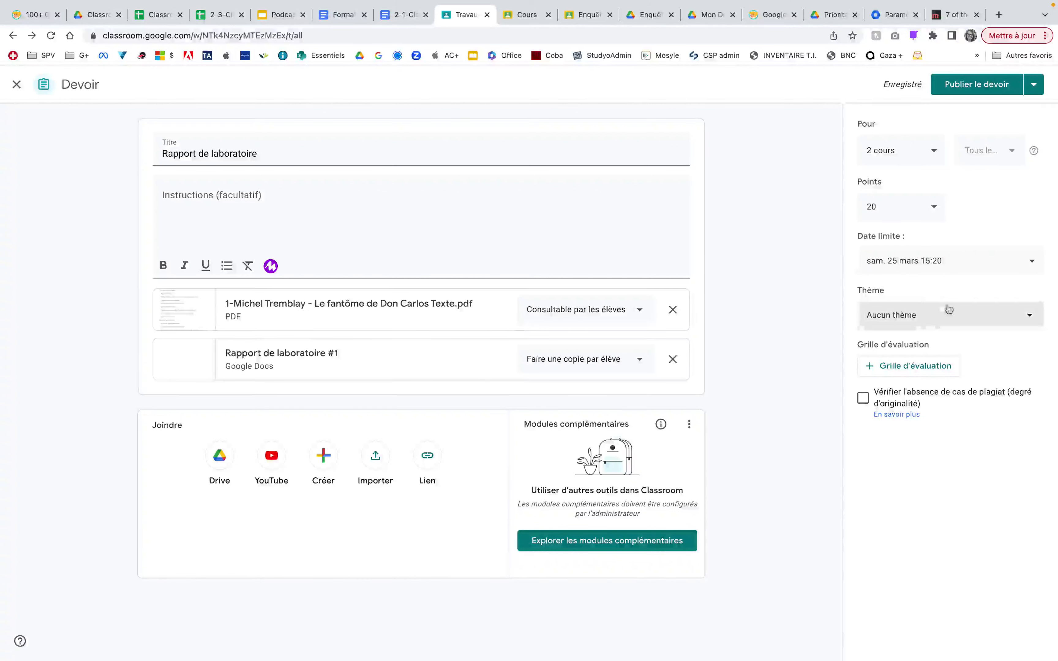
Set the assignment's theme to "Chapitre 1" and publish the assignment
{"action": "left_click", "coordinate": [930, 317]}
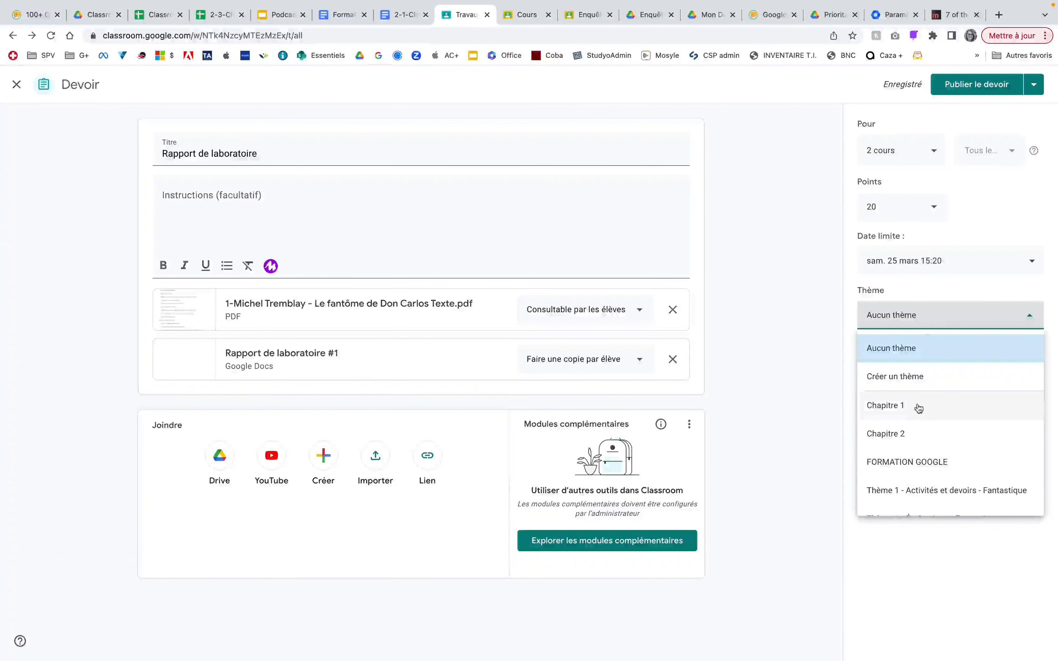
{"action": "left_click", "coordinate": [918, 407]}
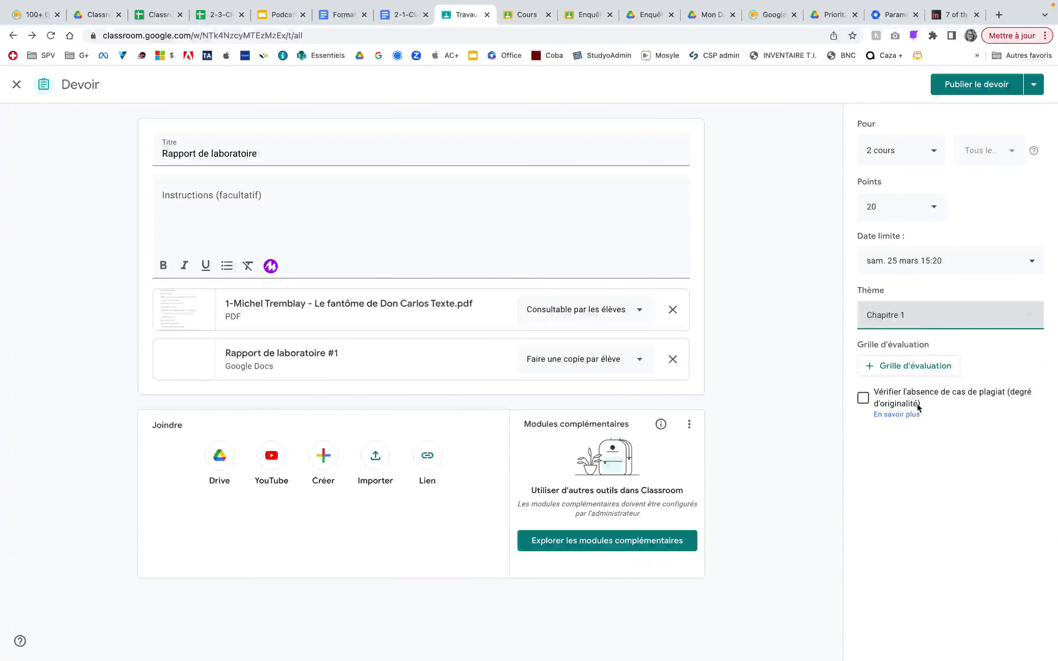
{"action": "left_click", "coordinate": [905, 322]}
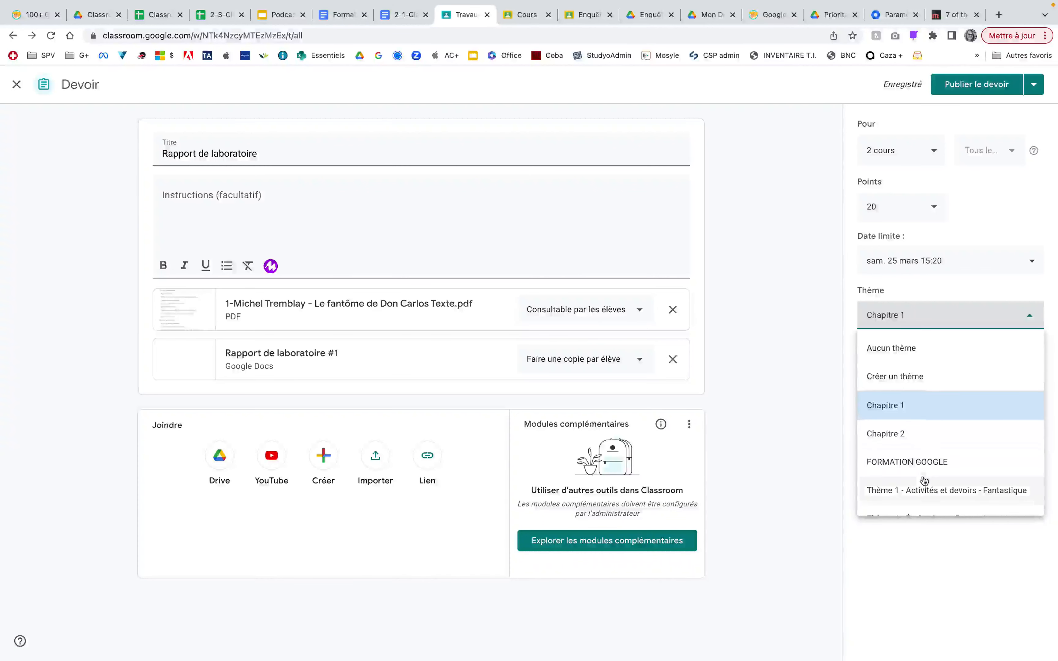
{"action": "scroll", "coordinate": [922, 477], "scroll_direction": "down", "scroll_amount": 2}
{"action": "scroll", "coordinate": [924, 480], "scroll_direction": "up", "scroll_amount": 2}
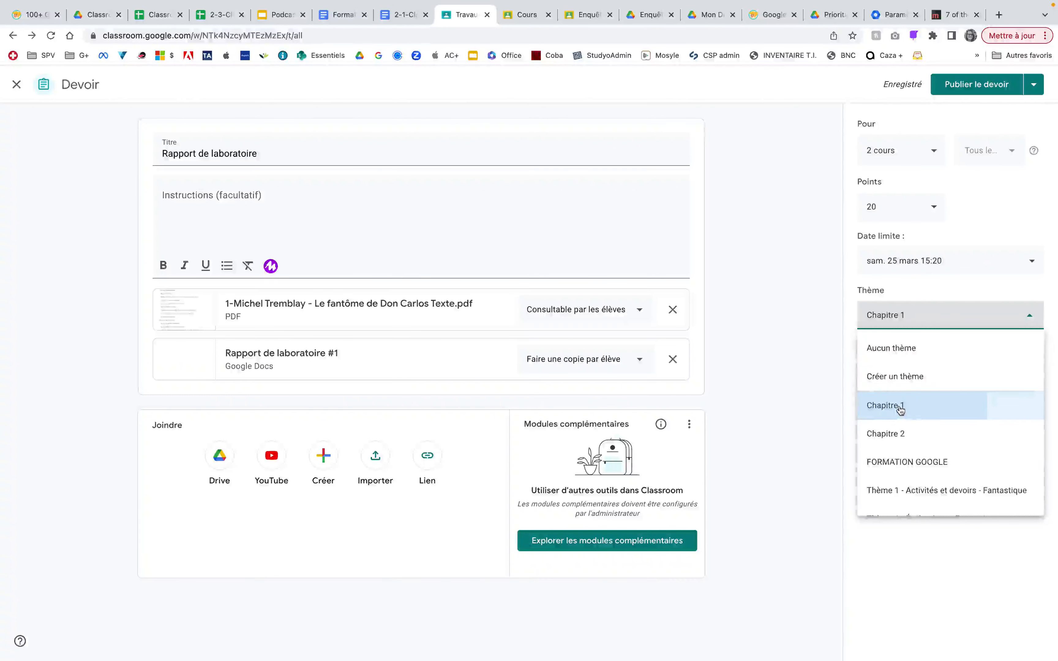
{"action": "left_click", "coordinate": [899, 406]}
{"action": "left_click", "coordinate": [906, 326]}
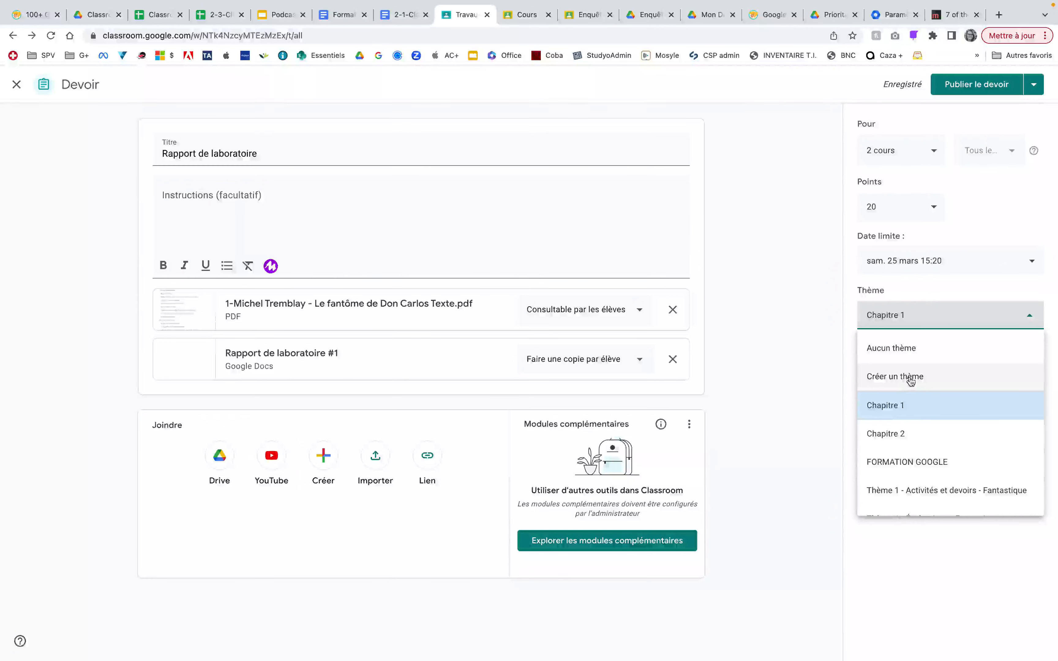
{"action": "left_click", "coordinate": [903, 407]}
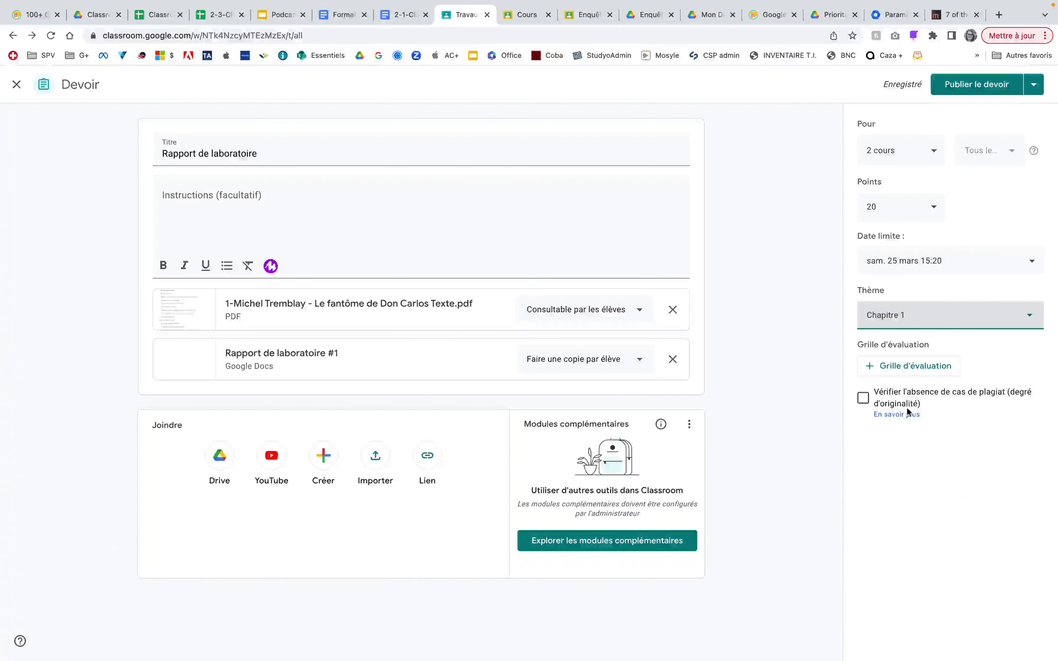
{"action": "left_click", "coordinate": [974, 91]}
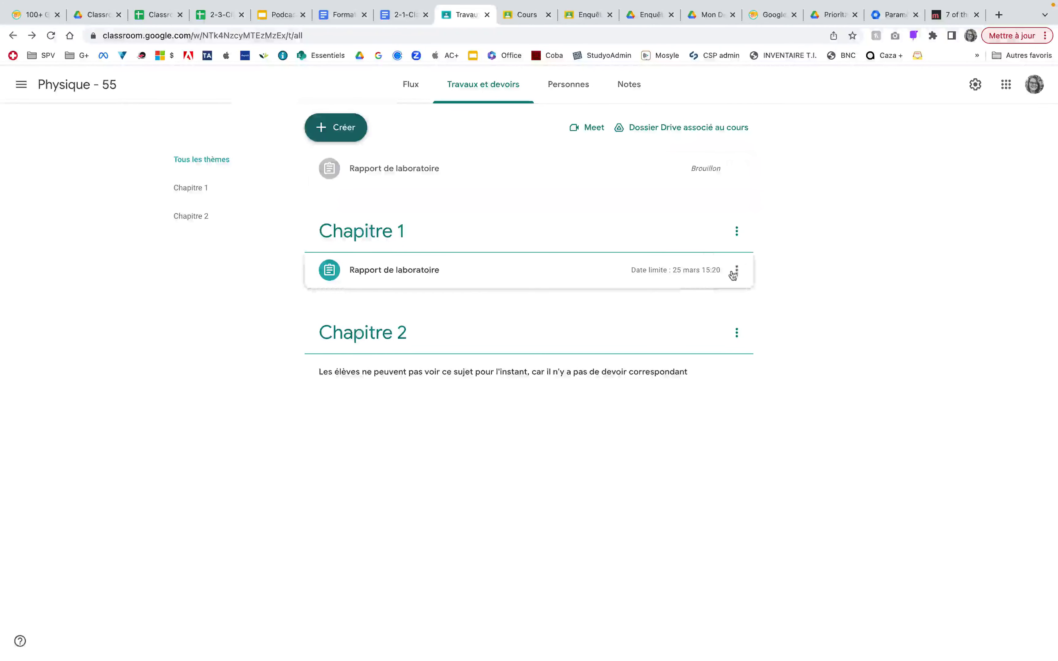
Check the available actions and the details of the published "Rapport de laboratoire" assignment under "Chapitre 1"
{"action": "left_click", "coordinate": [736, 270]}
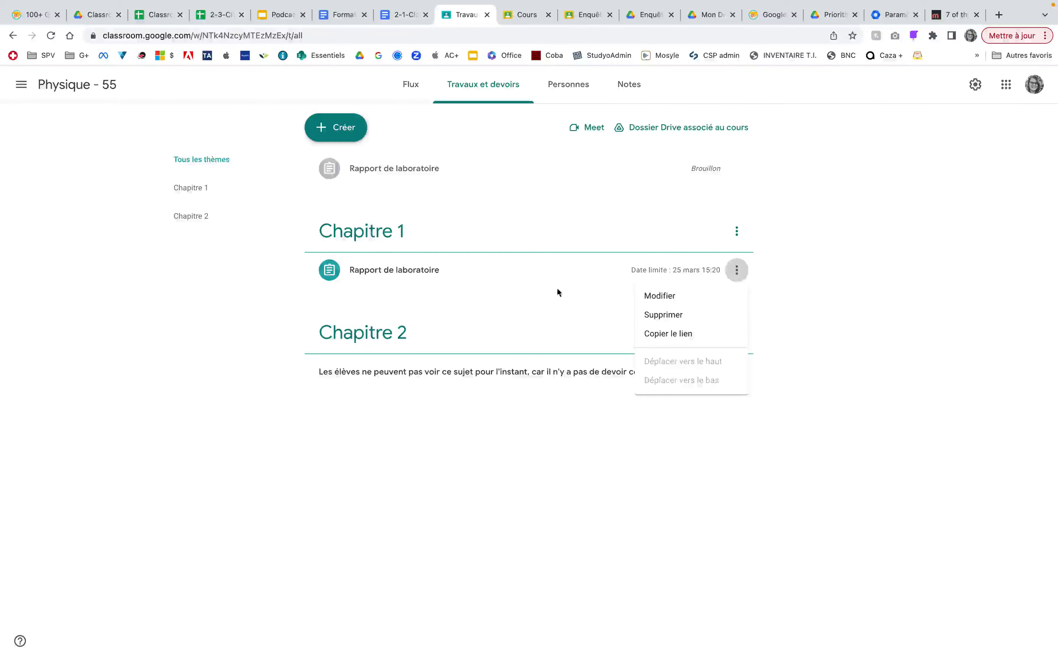
{"action": "left_click", "coordinate": [530, 281]}
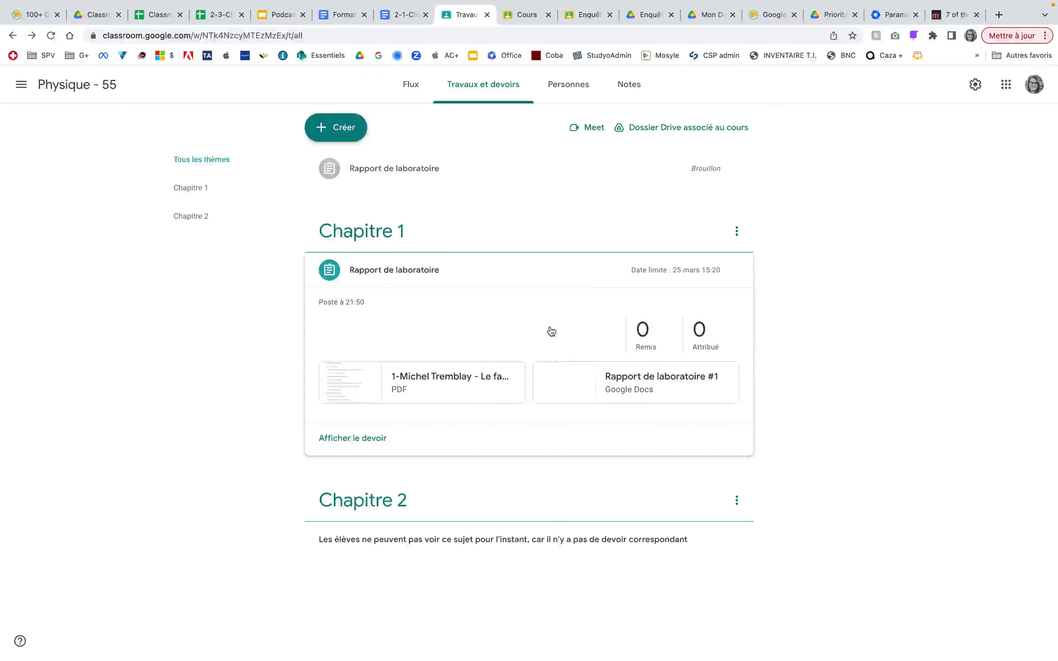
{"action": "left_click", "coordinate": [550, 331]}
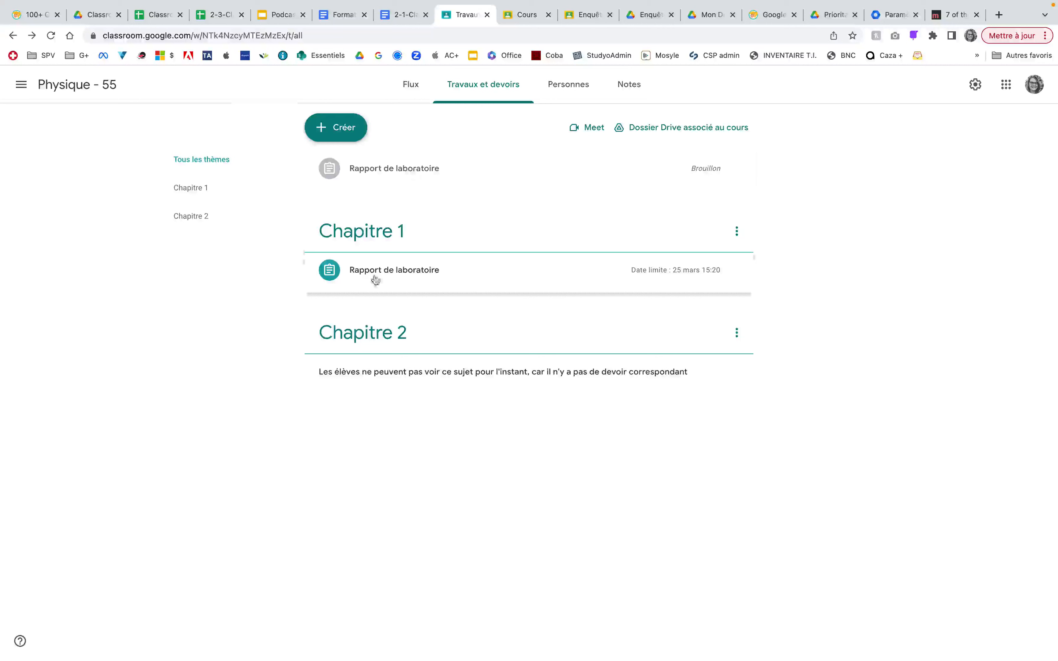
Reuse the "Enquête judiciaire" post from "Science 33" without copying its attachments, and leave it as a draft in "Physique - 55"
{"action": "left_click", "coordinate": [335, 127]}
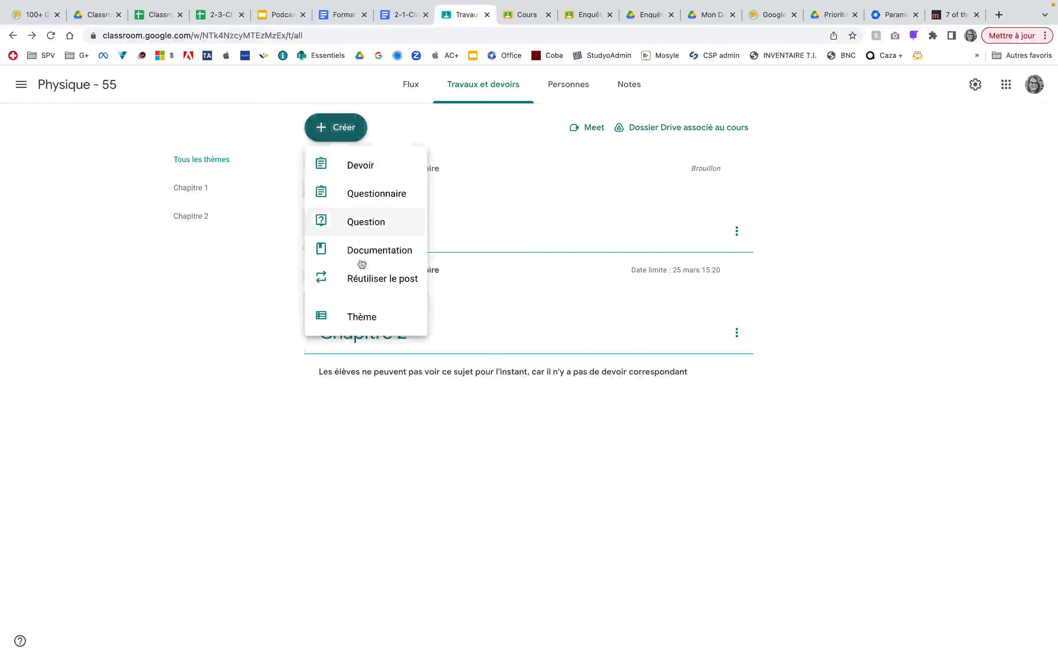
{"action": "left_click", "coordinate": [367, 279]}
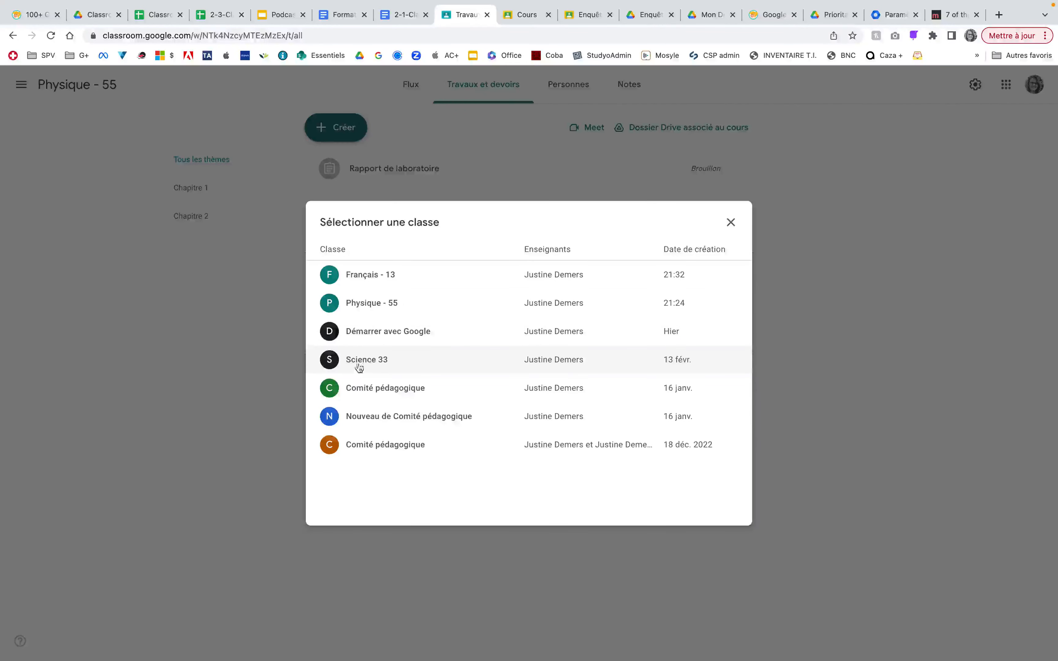
{"action": "left_click", "coordinate": [377, 361]}
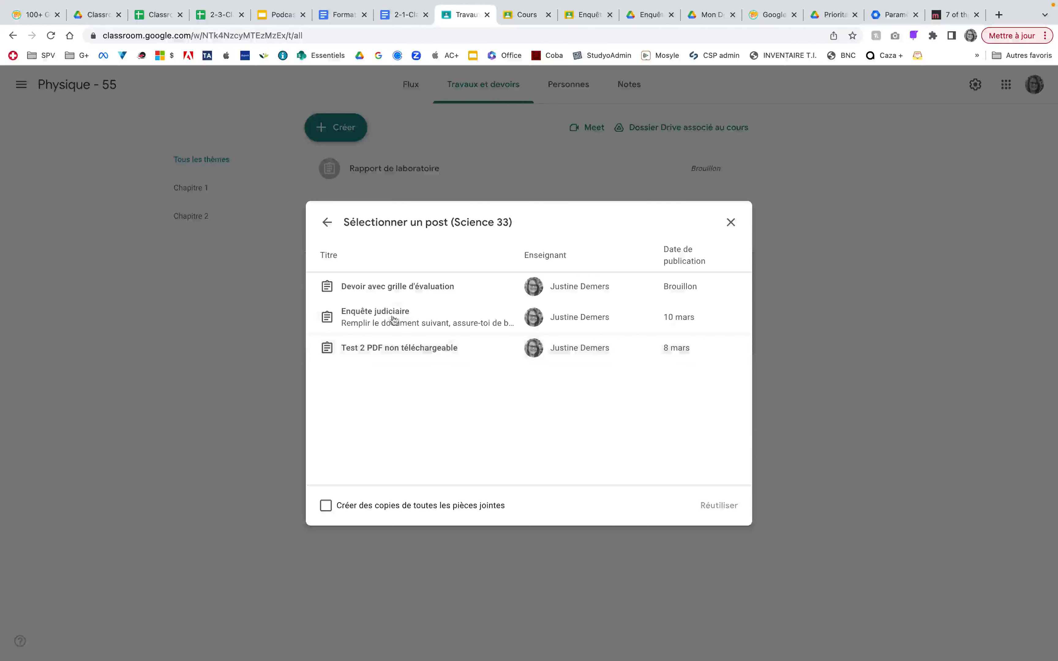
{"action": "left_click", "coordinate": [377, 323]}
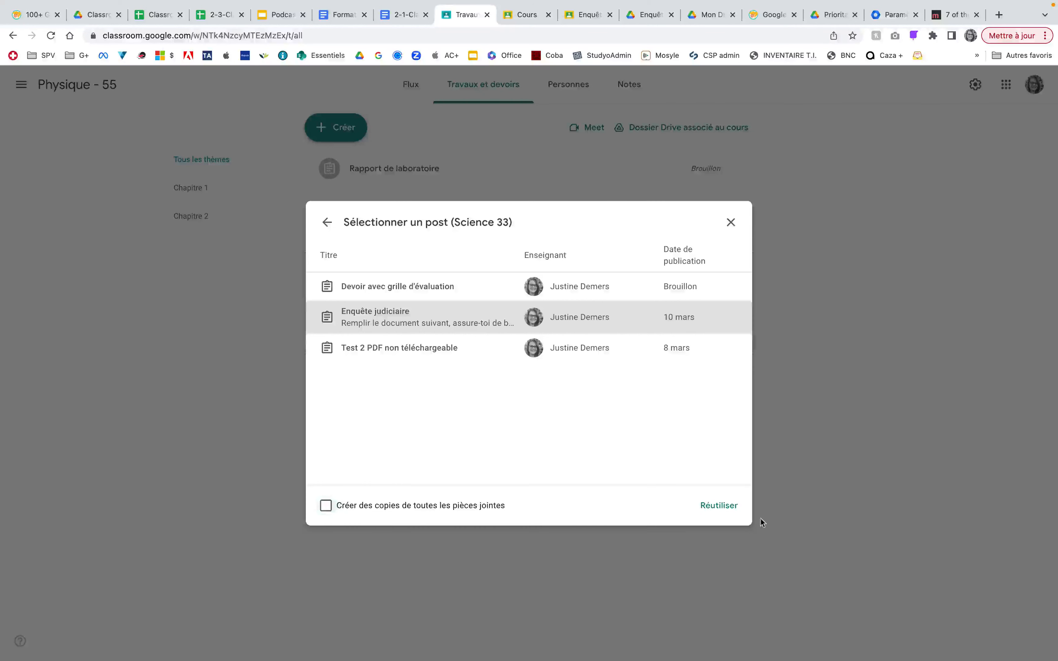
{"action": "left_click", "coordinate": [728, 505]}
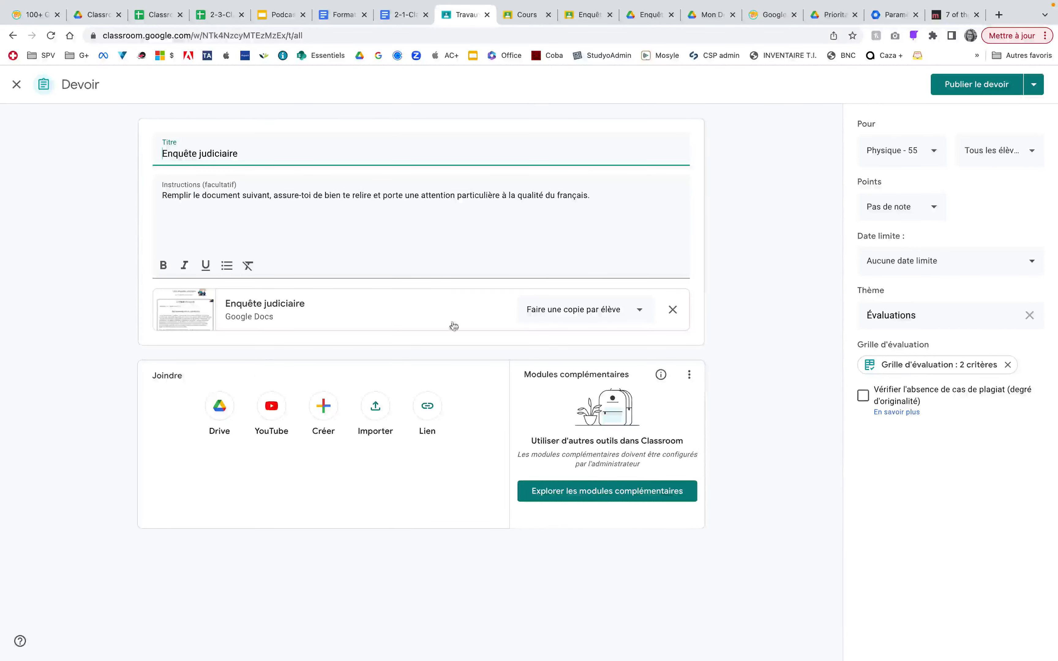
{"action": "left_click", "coordinate": [17, 85]}
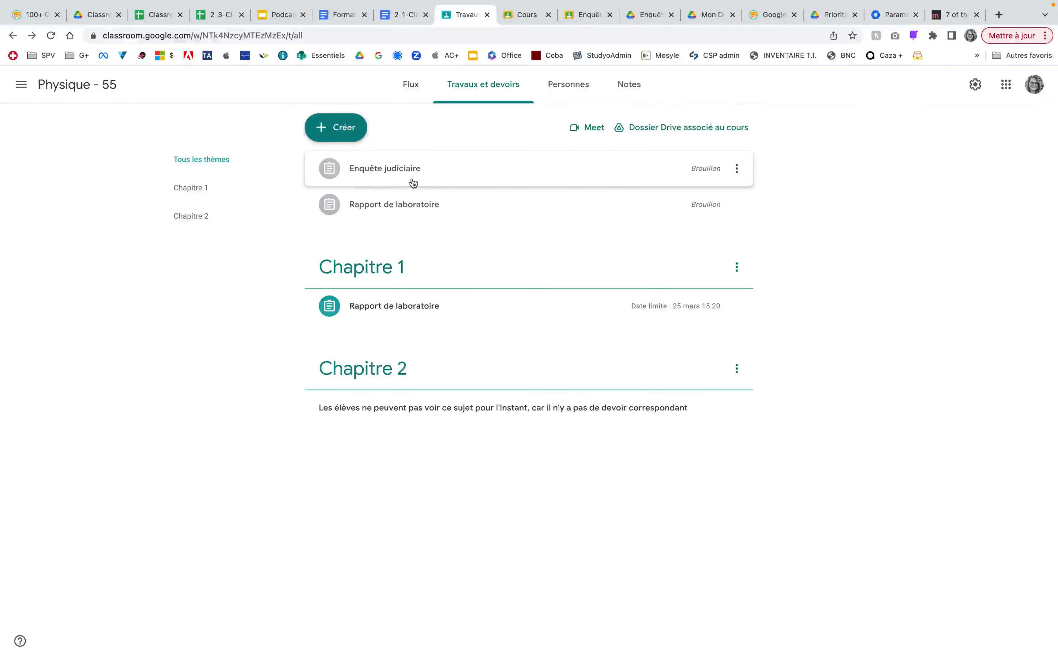
Start a quiz assignment and examine its "Blank Quiz" form, the file types that can be created and the grade import setting
{"action": "left_click", "coordinate": [341, 130]}
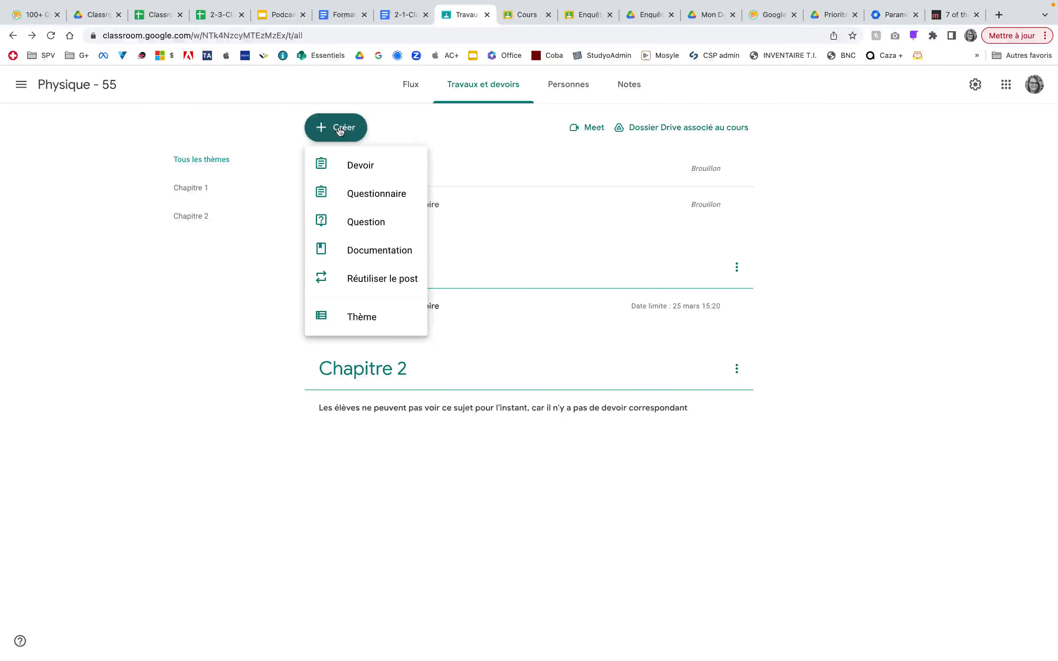
{"action": "left_click", "coordinate": [373, 197]}
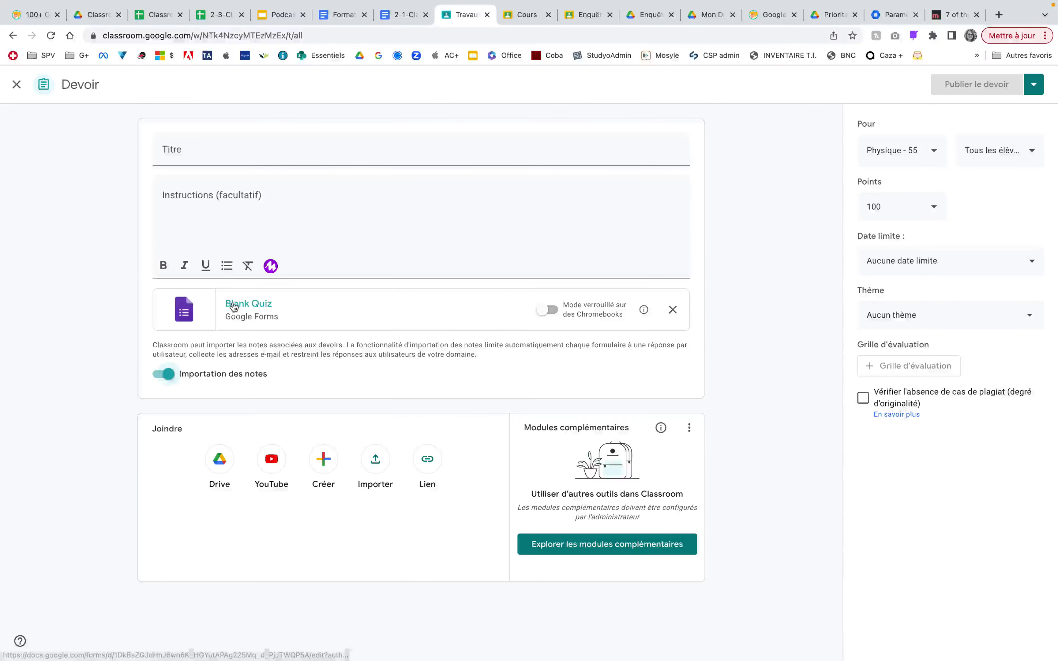
{"action": "left_click", "coordinate": [329, 463]}
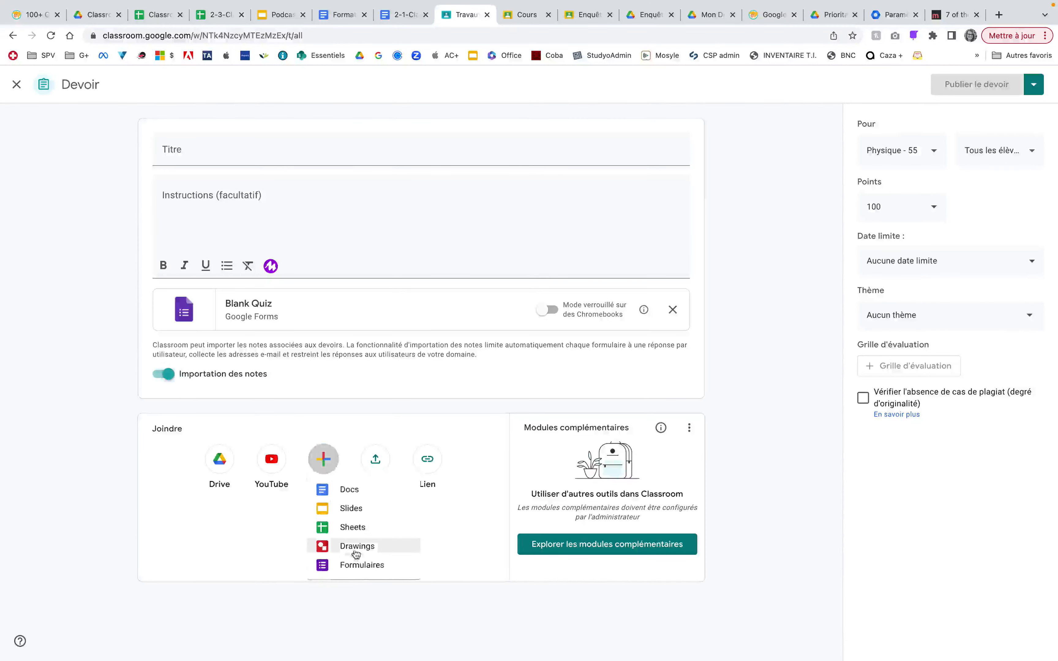
{"action": "left_click", "coordinate": [285, 389]}
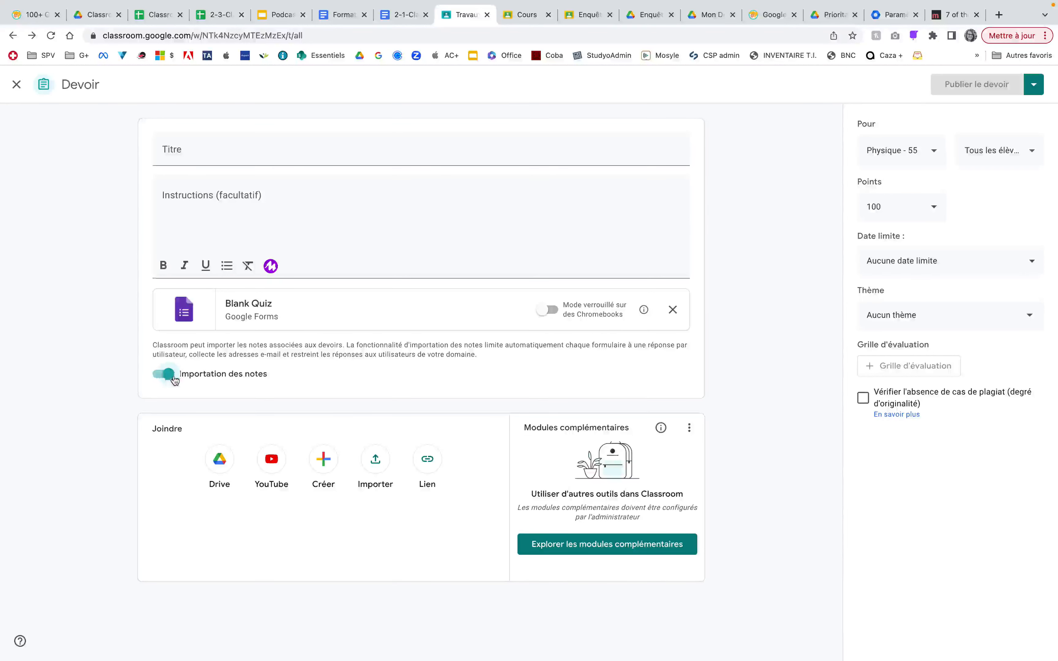
{"action": "left_click", "coordinate": [160, 376]}
{"action": "left_click", "coordinate": [160, 376]}
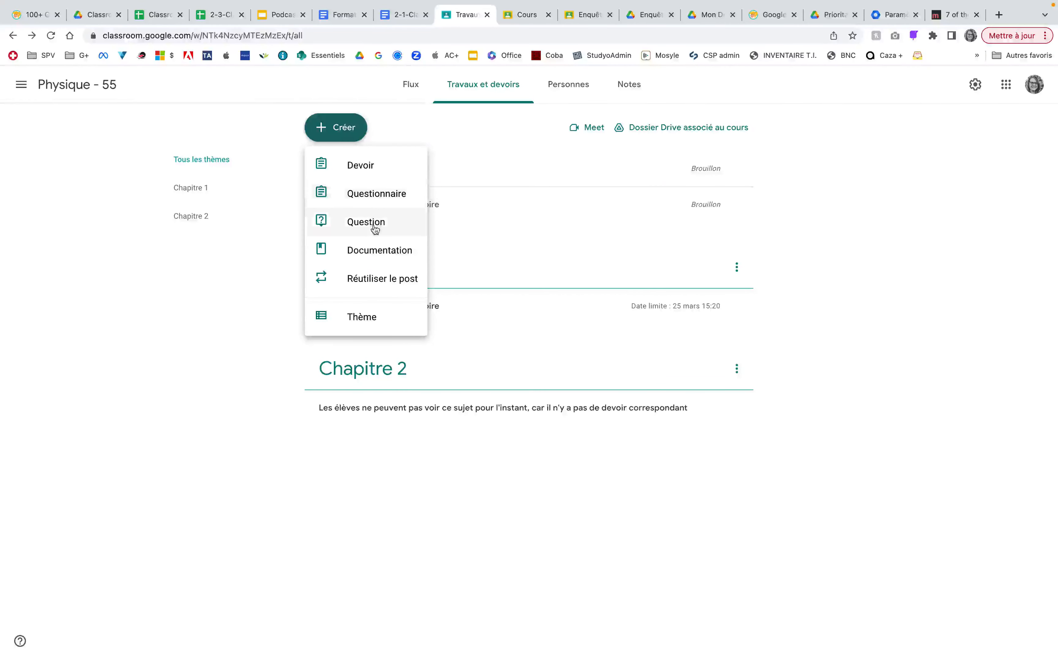
Start a question post, compare the multiple-choice and short-answer types with their student options, and close it without publishing
{"action": "left_click", "coordinate": [375, 224]}
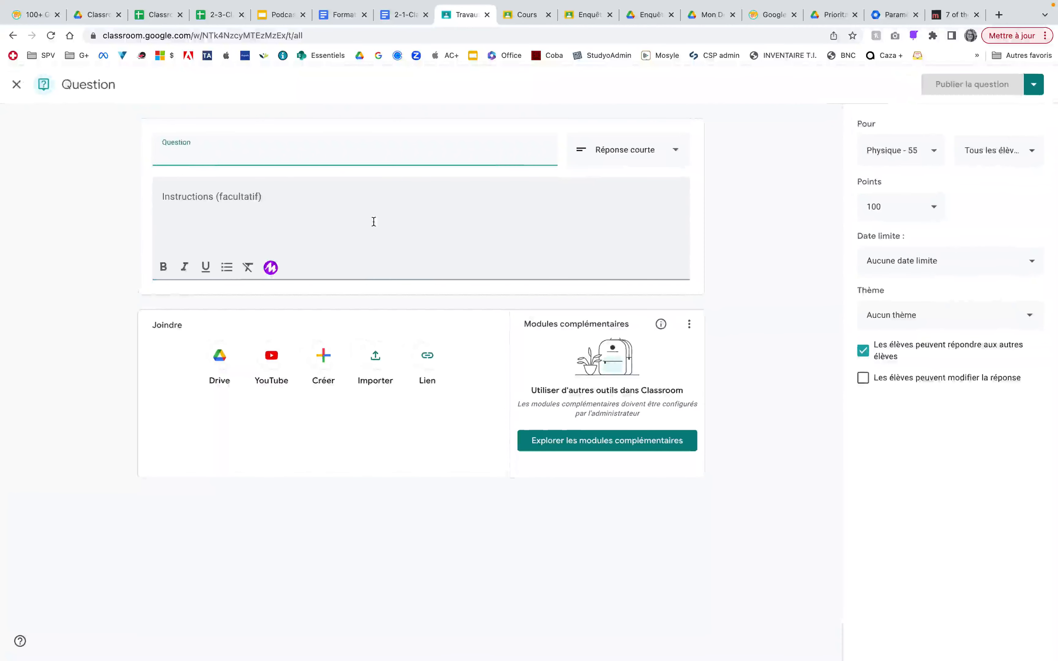
{"action": "left_click", "coordinate": [621, 150]}
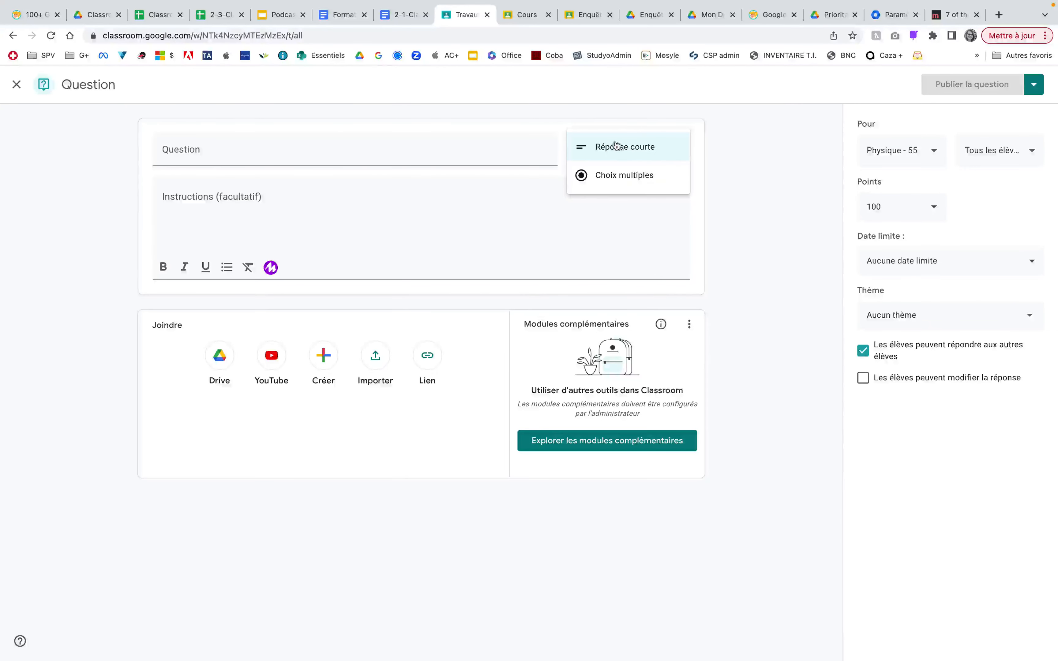
{"action": "left_click", "coordinate": [624, 177]}
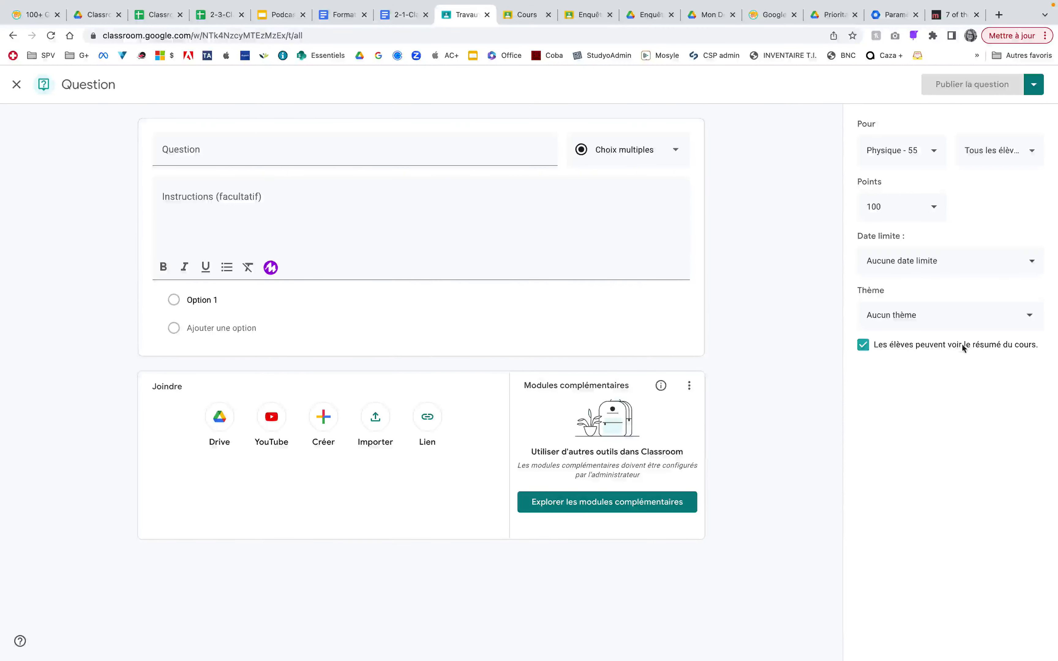
{"action": "left_click", "coordinate": [621, 151]}
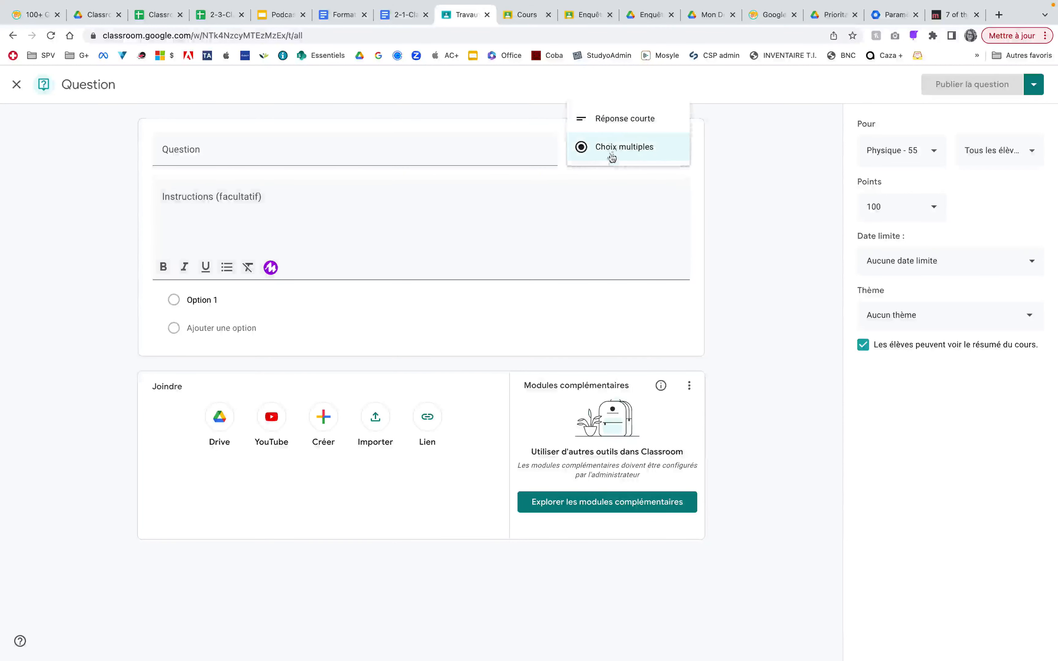
{"action": "left_click", "coordinate": [622, 126]}
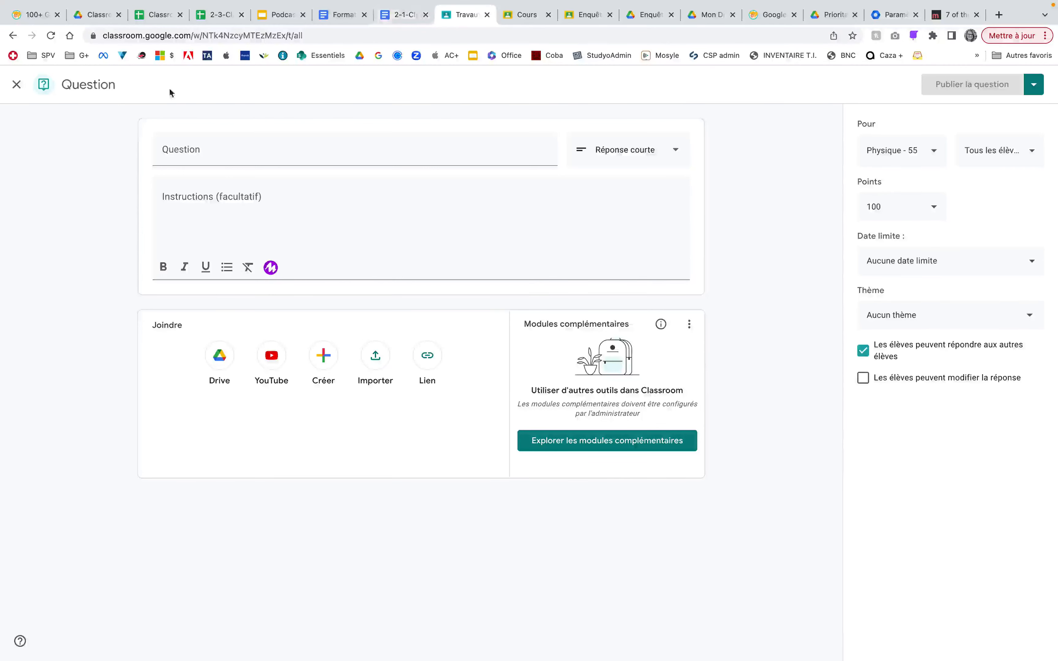
{"action": "left_click", "coordinate": [17, 84]}
Start a Documentation post in "Physique - 55" and attach "2-2-Classroom - comprendre le processus.png" from Google Drive
{"action": "left_click", "coordinate": [331, 130]}
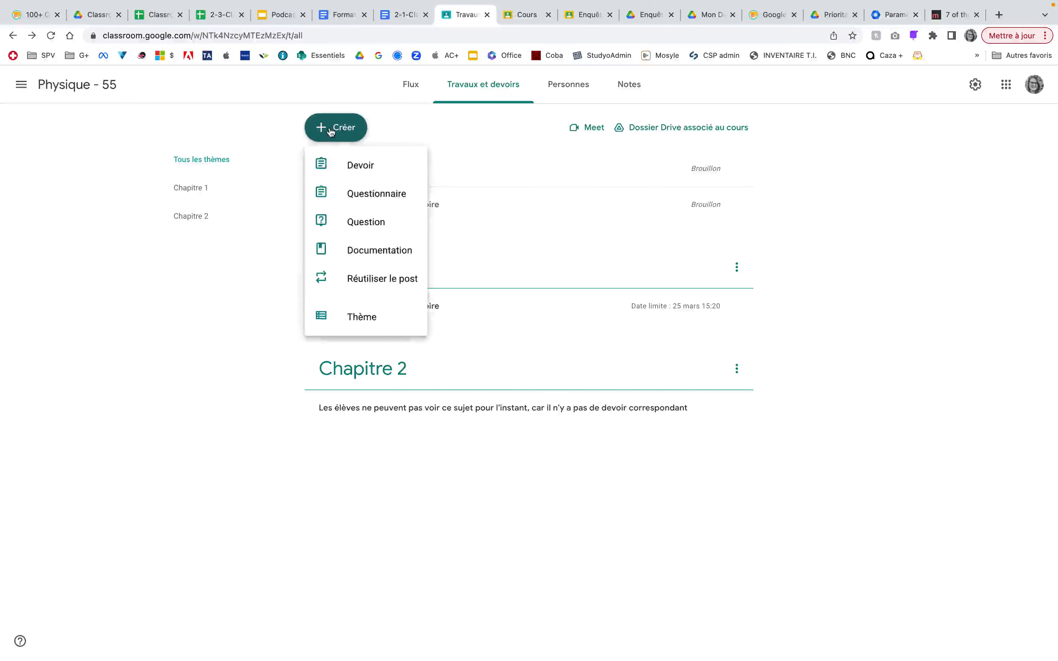
{"action": "left_click", "coordinate": [365, 251]}
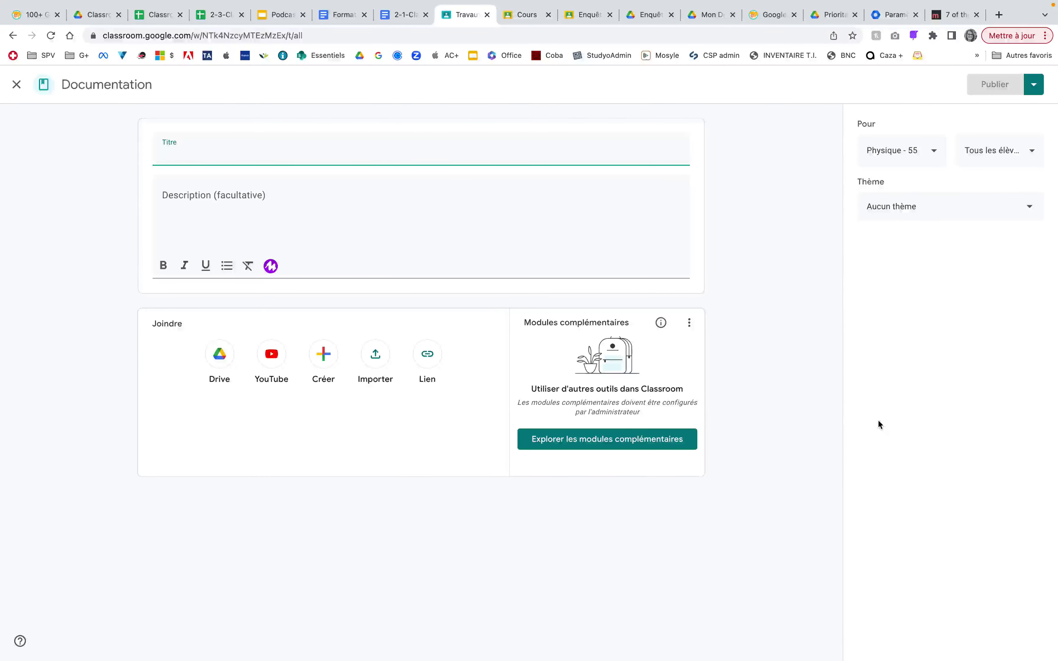
{"action": "left_click", "coordinate": [219, 354]}
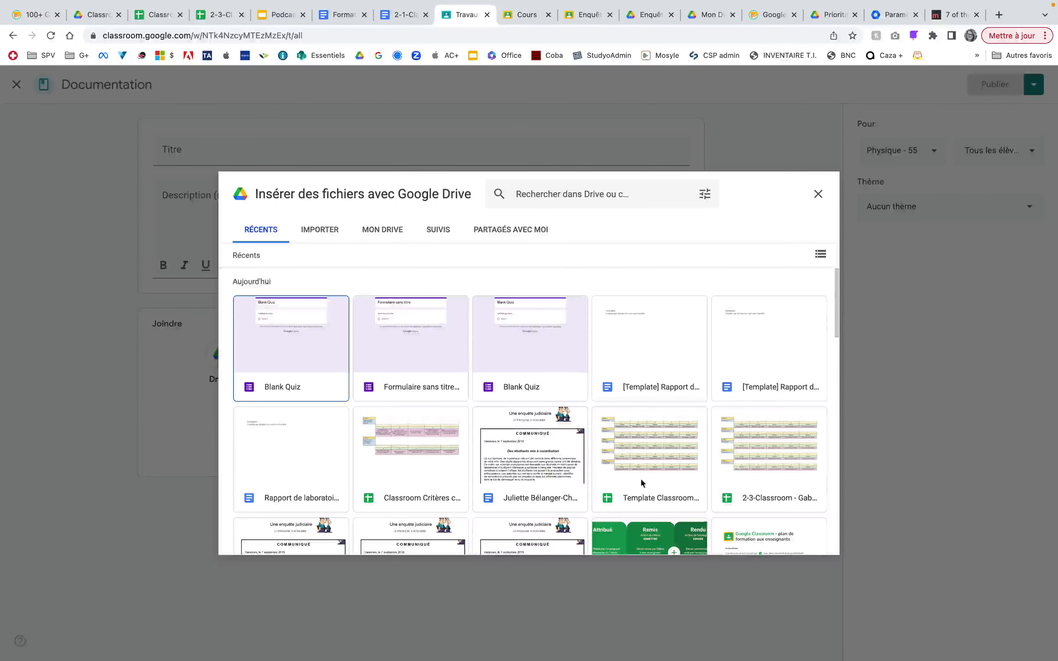
{"action": "scroll", "coordinate": [641, 482], "scroll_direction": "down", "scroll_amount": 3}
{"action": "scroll", "coordinate": [527, 462], "scroll_direction": "down", "scroll_amount": 3}
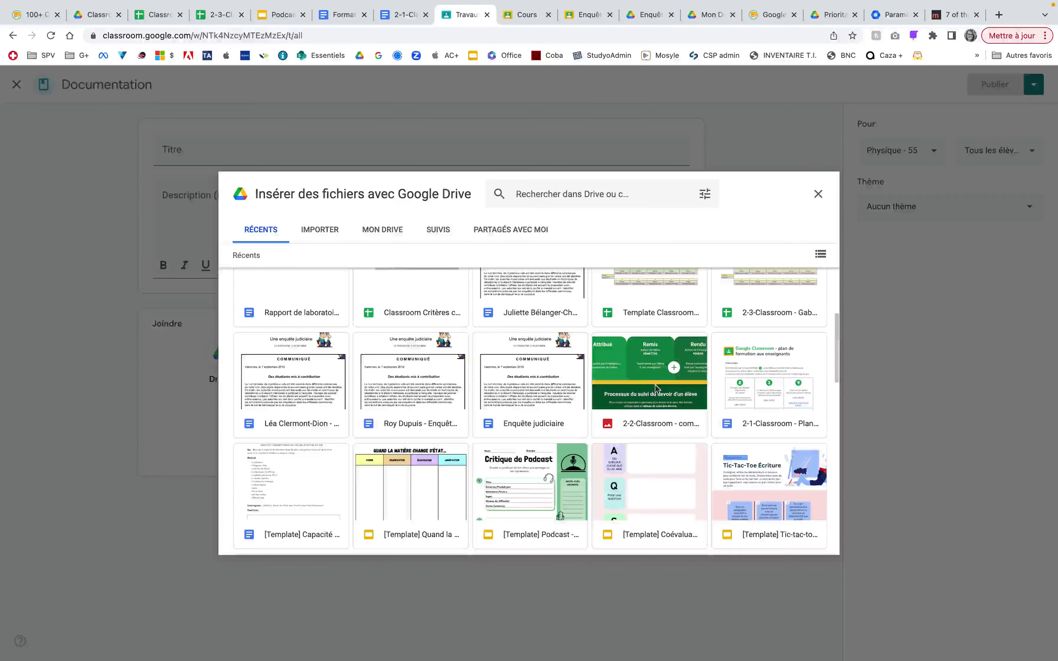
{"action": "double_click", "coordinate": [632, 359]}
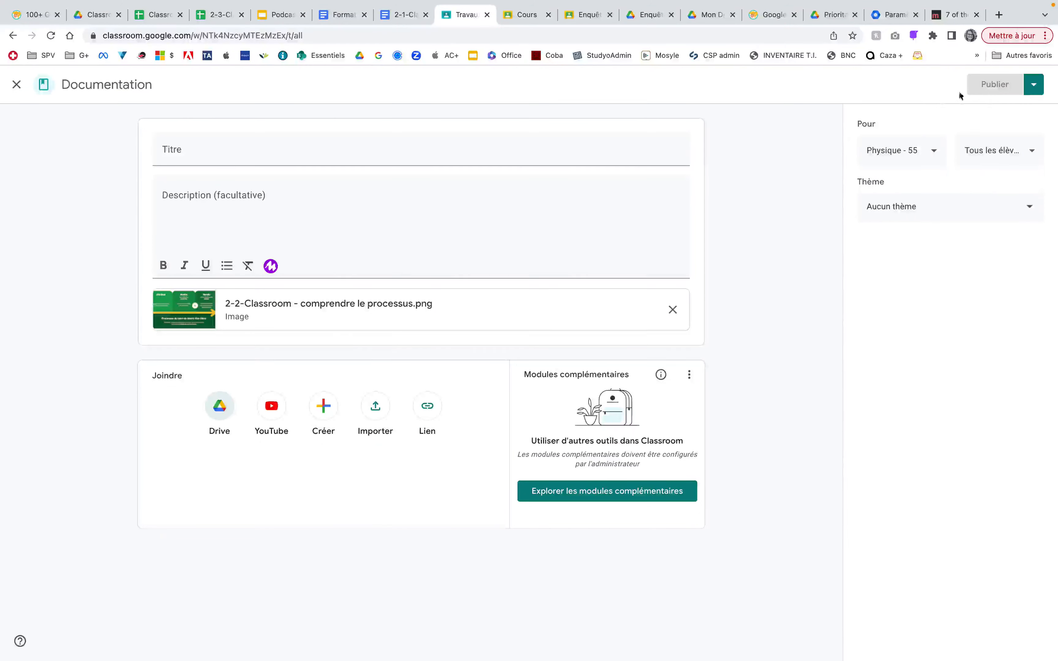
Title the material "Notes de cours" and publish it to all students without a theme
{"action": "left_click", "coordinate": [628, 208]}
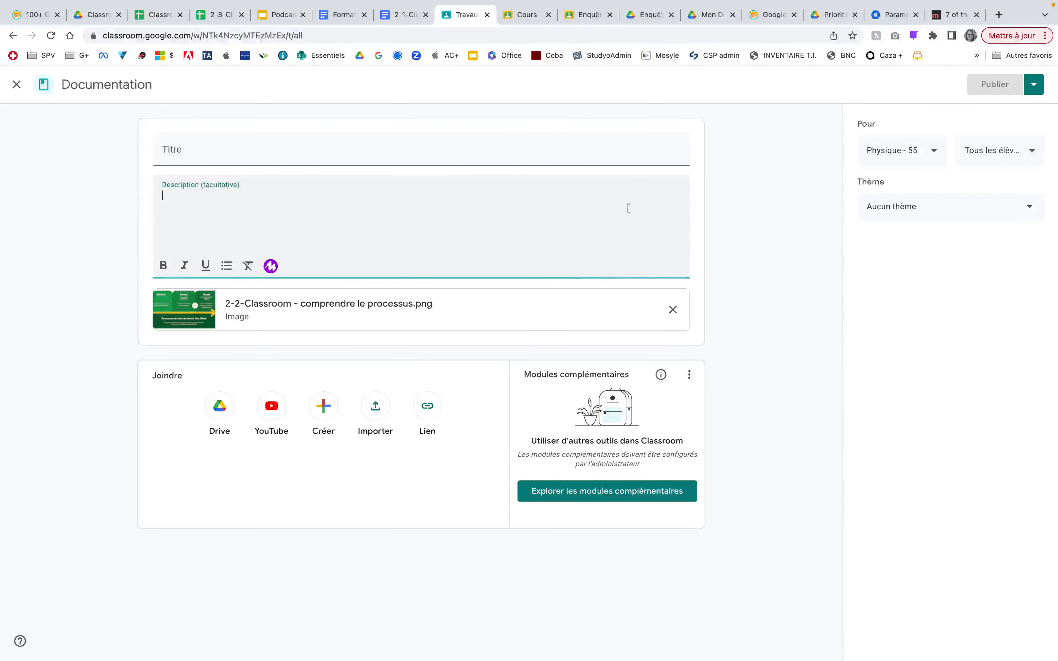
{"action": "left_click", "coordinate": [506, 154]}
{"action": "type", "text": "Notes de c"}
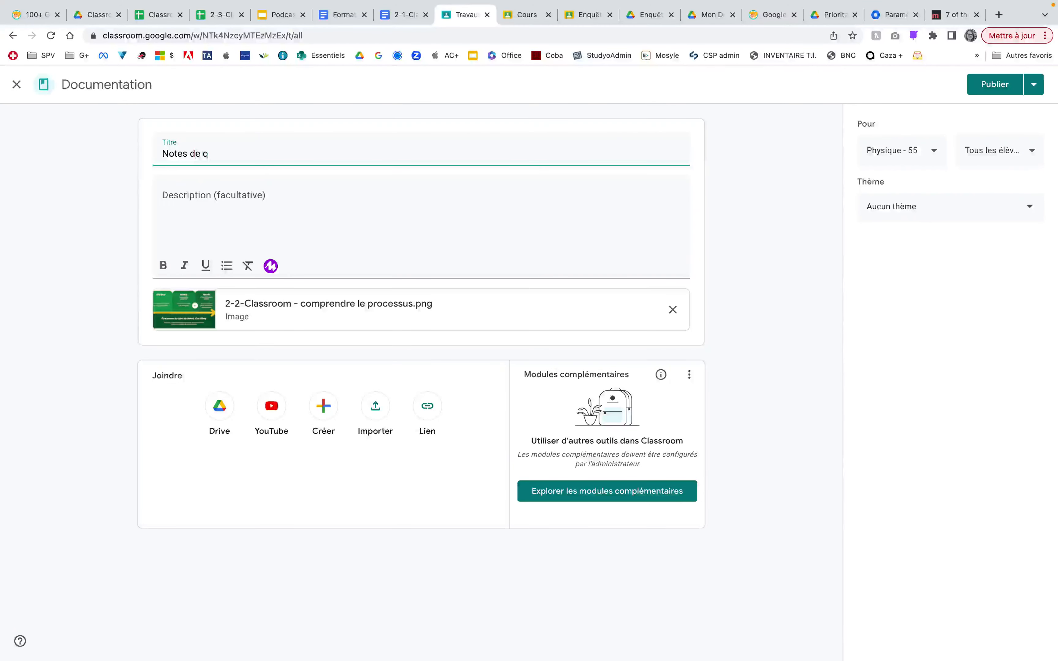
{"action": "type", "text": "ours"}
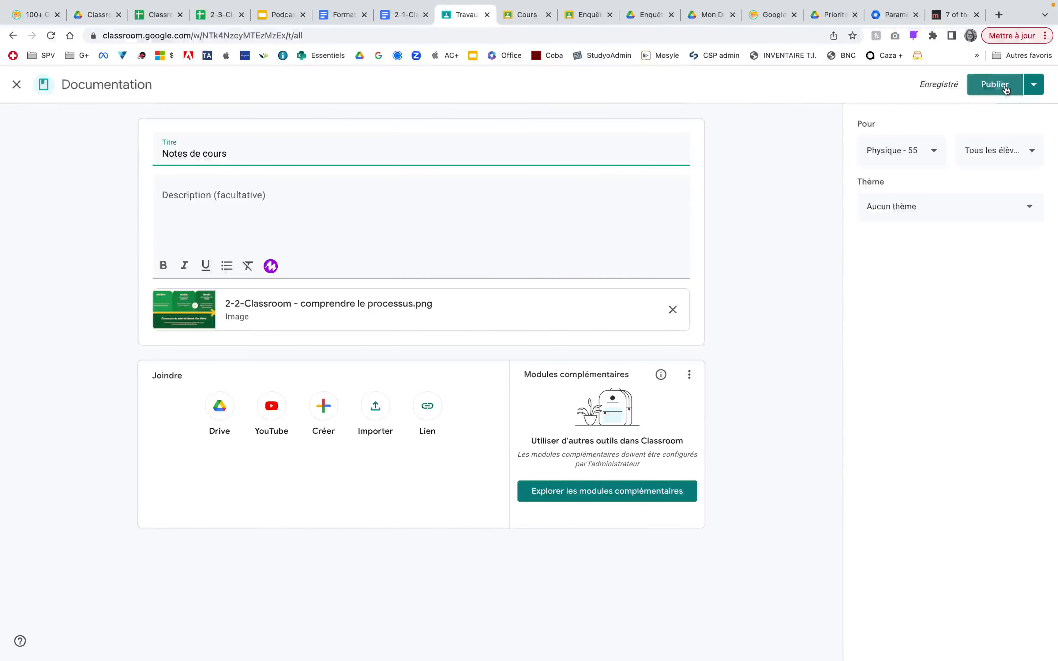
{"action": "left_click", "coordinate": [1012, 86]}
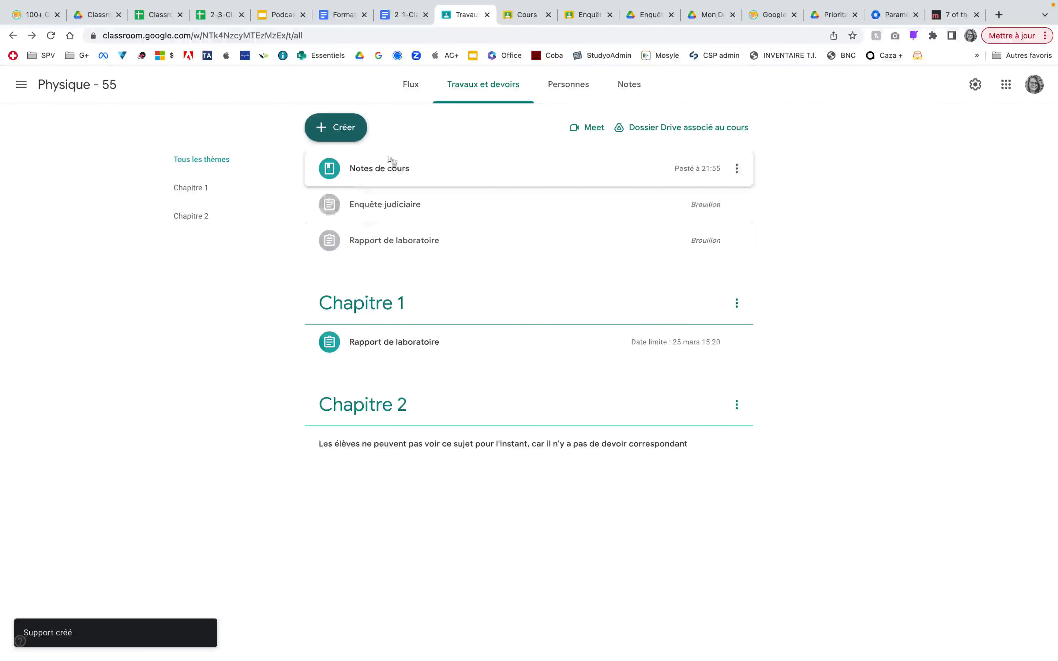
Delete the draft assignments "Enquête judiciaire" and "Rapport de laboratoire" that have no theme
{"action": "left_click", "coordinate": [736, 204]}
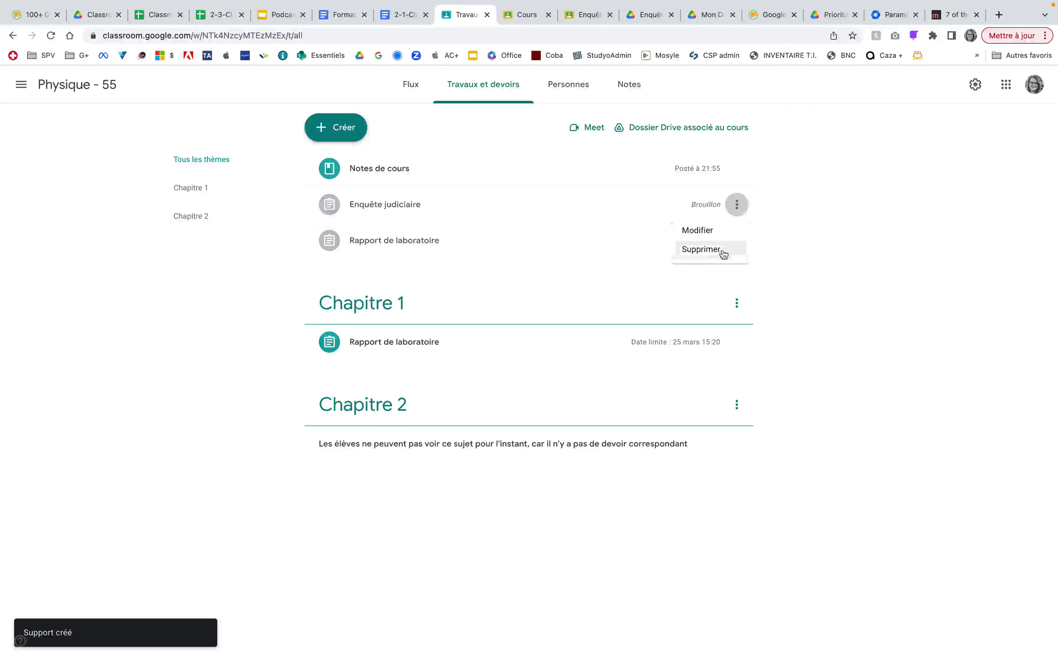
{"action": "left_click", "coordinate": [715, 250]}
{"action": "left_click", "coordinate": [583, 382]}
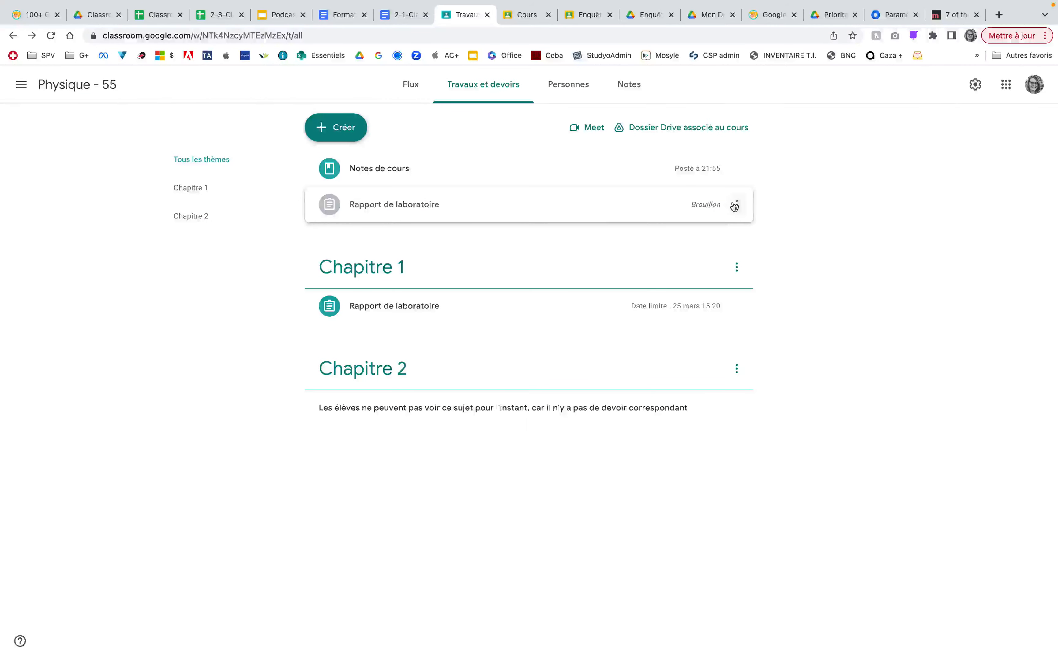
{"action": "left_click", "coordinate": [736, 204]}
{"action": "left_click", "coordinate": [710, 248]}
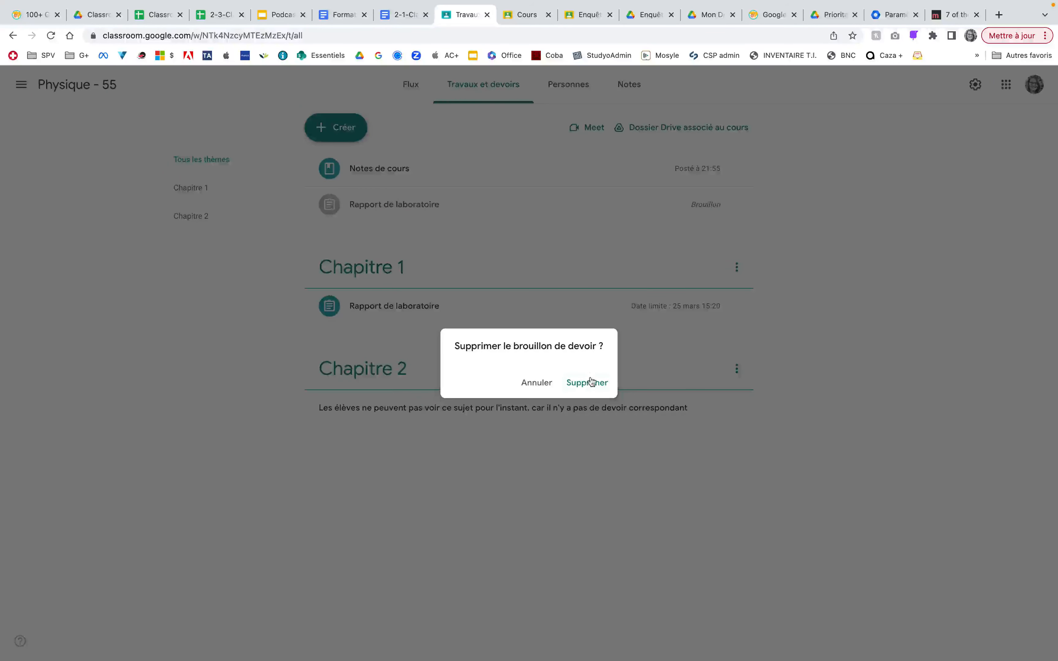
{"action": "left_click", "coordinate": [586, 381]}
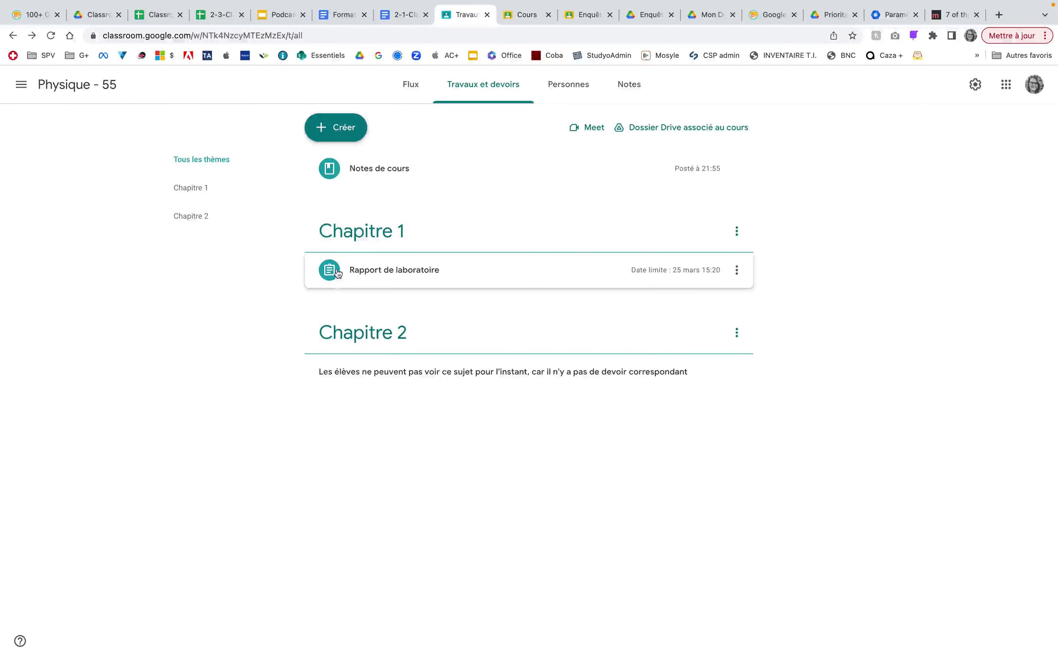
Expand the published "Notes de cours" material to check its attachment
{"action": "left_click", "coordinate": [373, 170]}
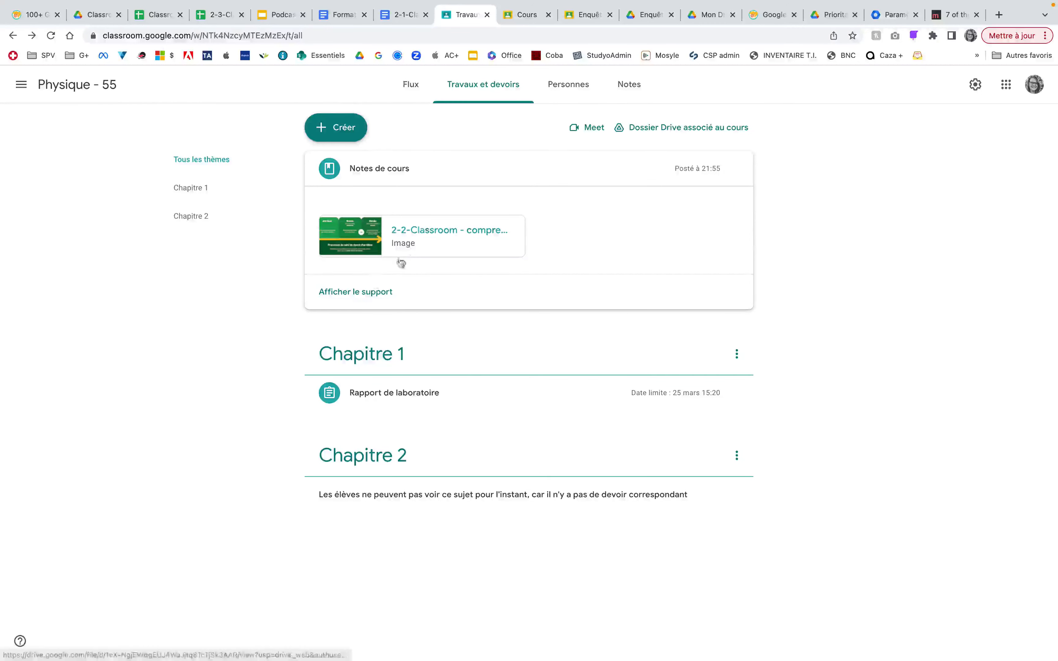